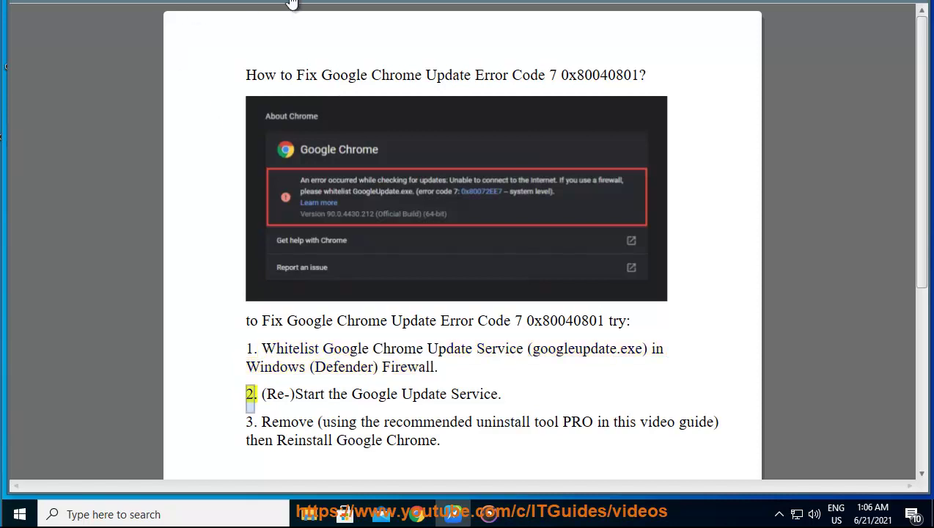
# Search Windows for FIREWALL and open the page for allowing an app through Windows Firewall
pyautogui.click(143, 509)
pyautogui.write('FIREWQAL')
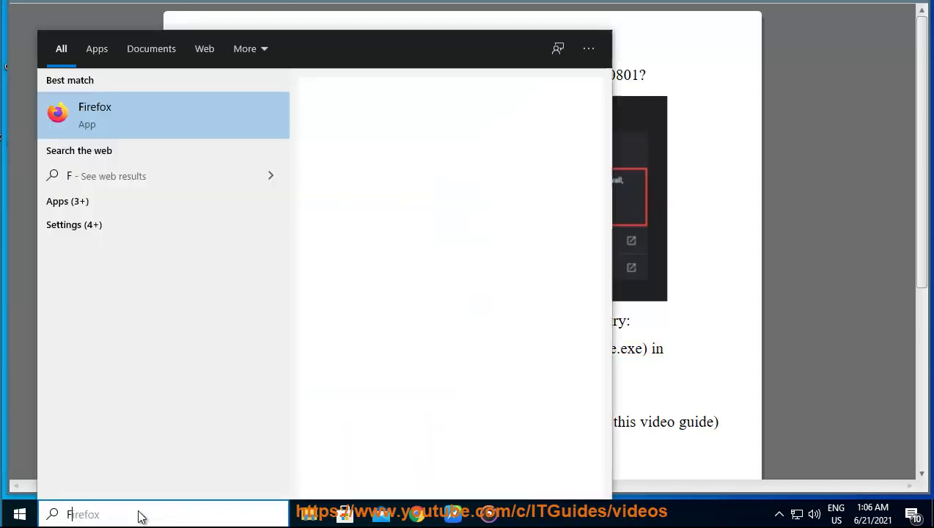
pyautogui.press('BackSpace')
pyautogui.press('BackSpace')
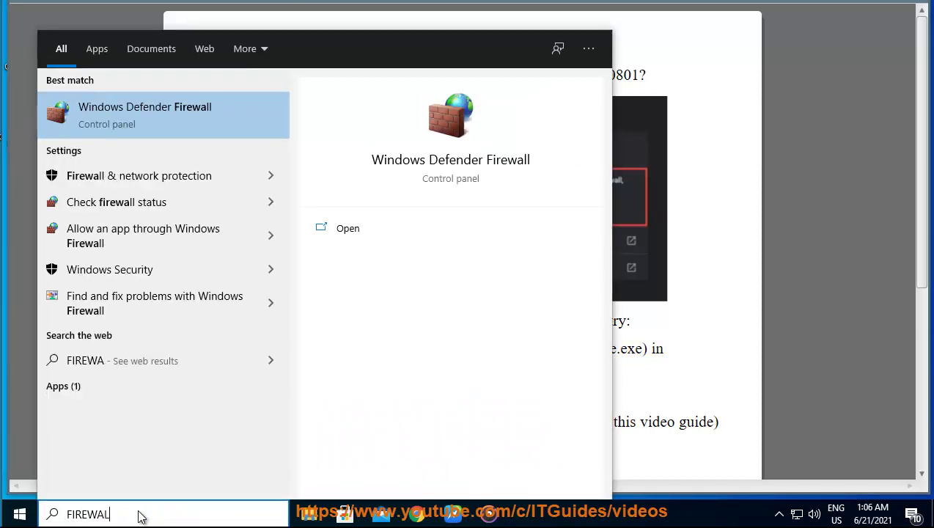
pyautogui.write('LL')
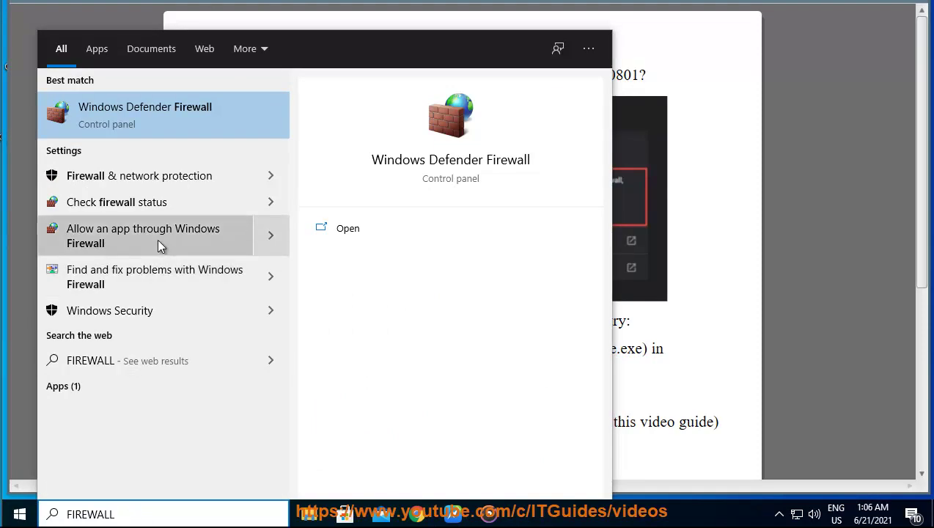
pyautogui.press('Escape')
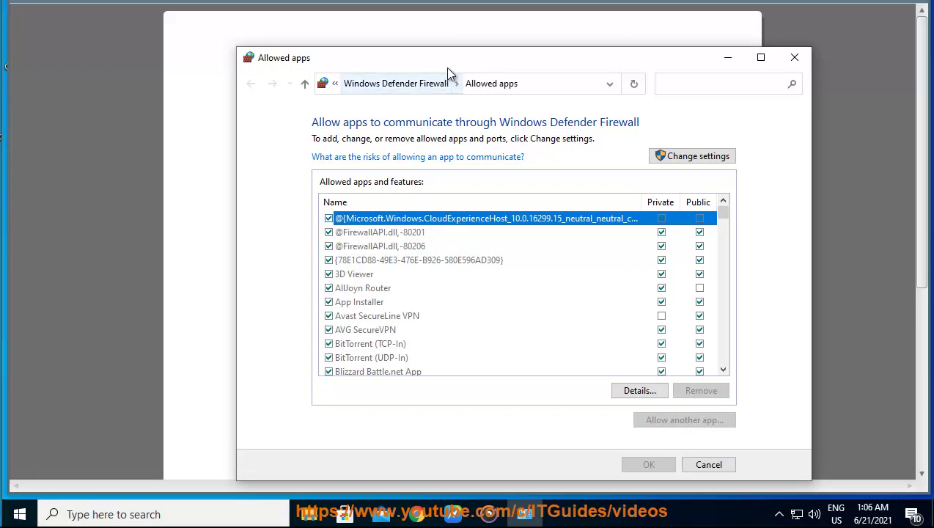
pyautogui.moveTo(452, 73); pyautogui.dragTo(622, 74)
# View the details of the second Google Chrome entry in the allowed apps list, then close them
pyautogui.scroll(-8, 573, 355)
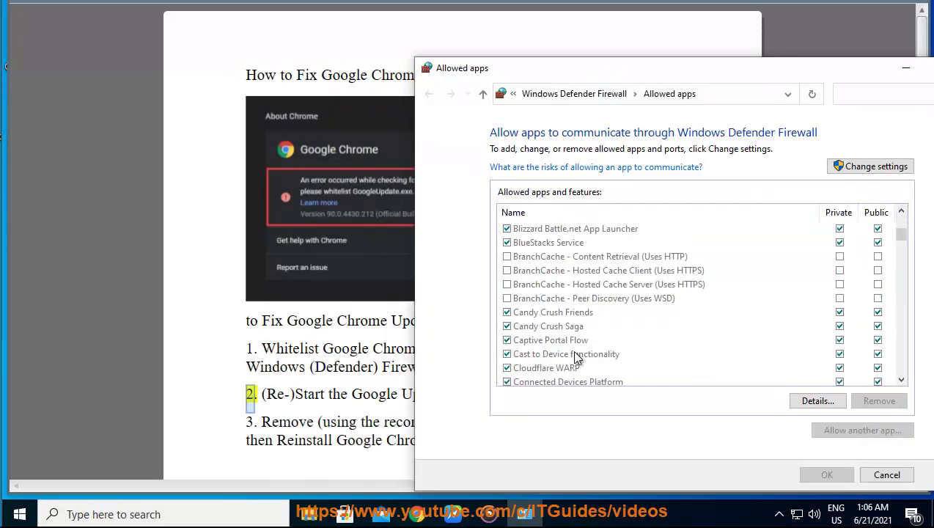
pyautogui.scroll(-4, 575, 359)
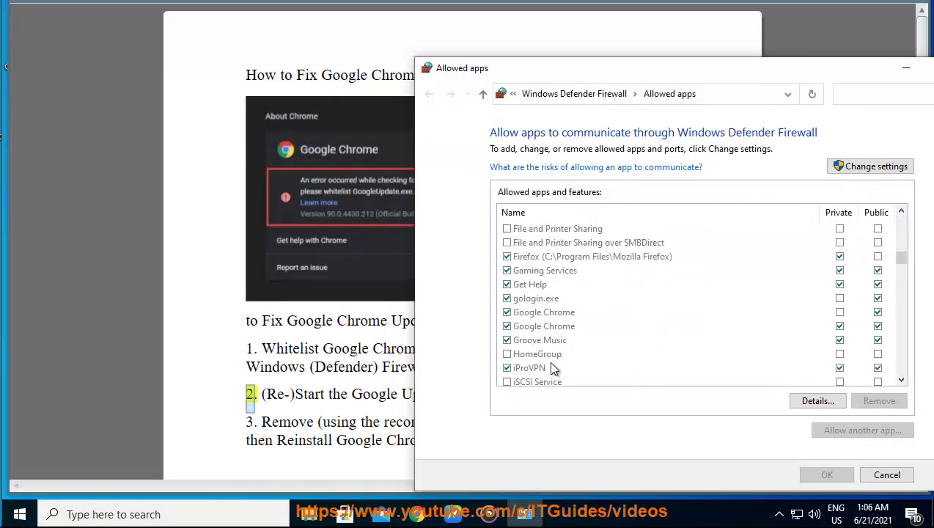
pyautogui.click(539, 330)
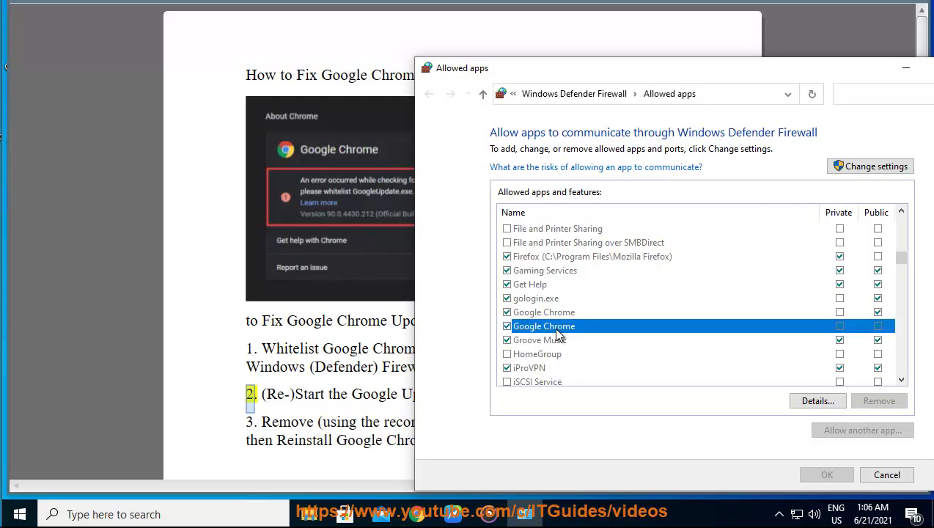
pyautogui.click(813, 402)
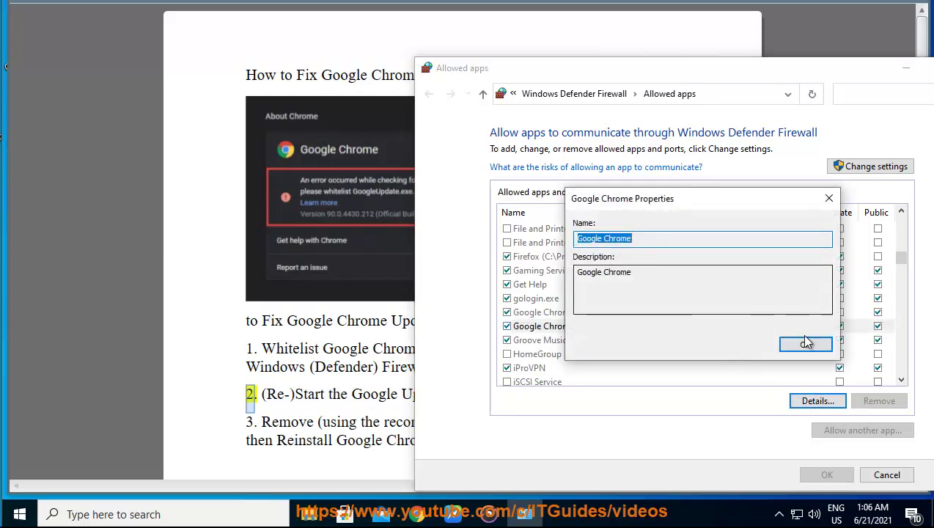
pyautogui.click(802, 344)
# Check the full executable path of the first Google Chrome entry in the allowed apps list
pyautogui.click(561, 314)
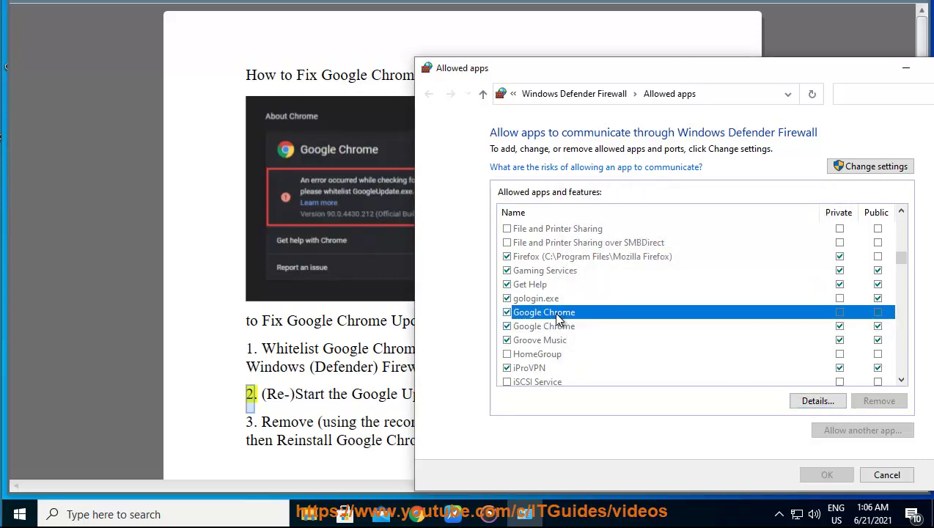
pyautogui.click(818, 403)
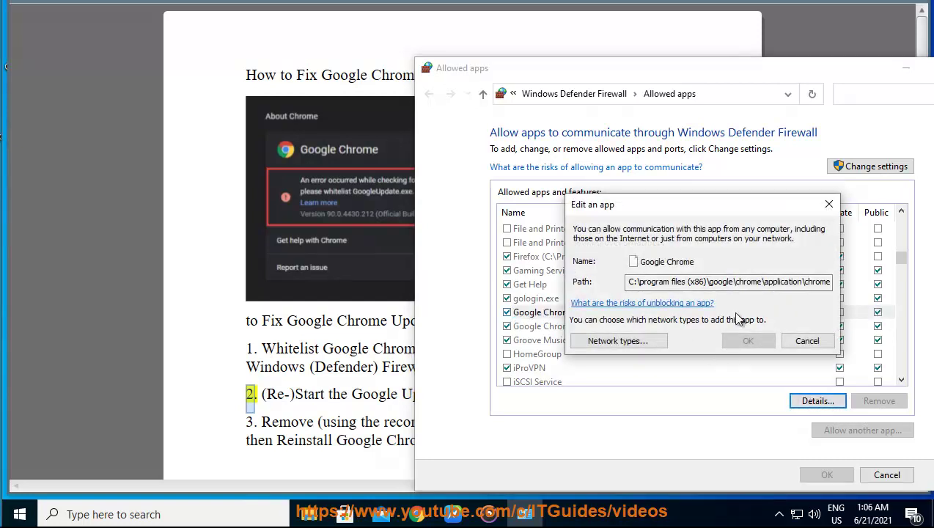
pyautogui.moveTo(833, 282); pyautogui.dragTo(852, 282)
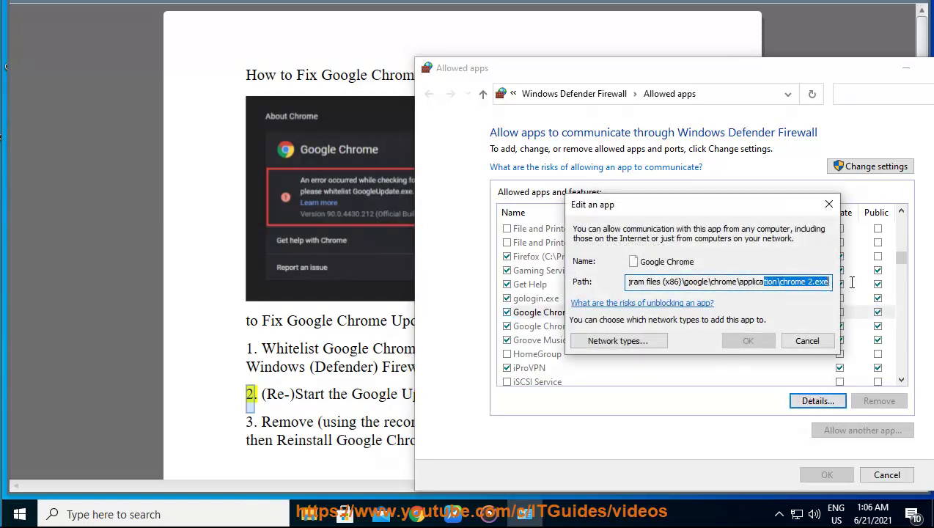
pyautogui.click(810, 343)
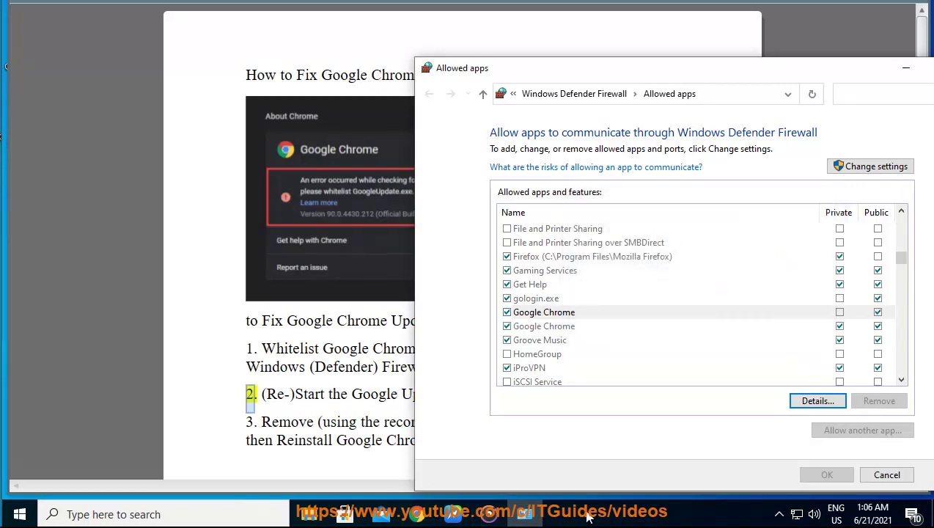
# In File Explorer, open the folder C:\Program Files (x86)\Google\Chrome\Application\91.0.4472.114
pyautogui.click(309, 514)
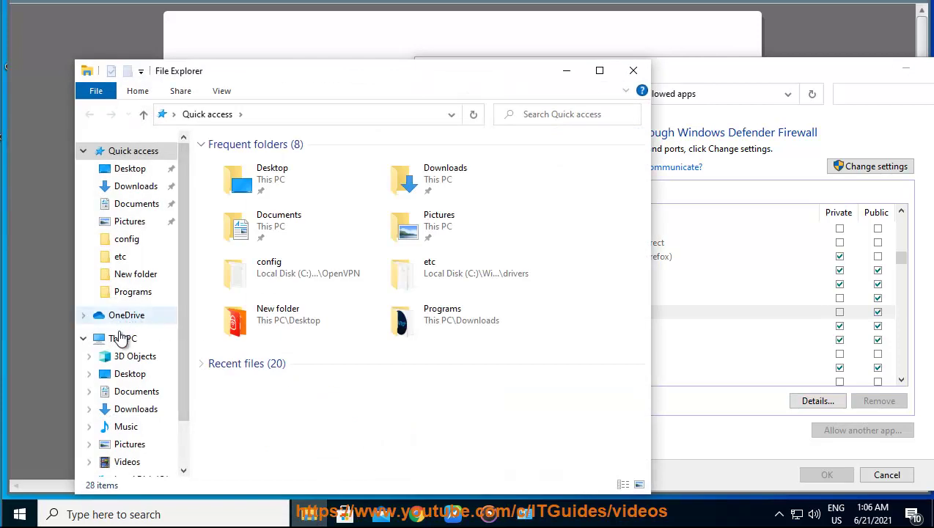
pyautogui.click(121, 336)
pyautogui.doubleClick(266, 363)
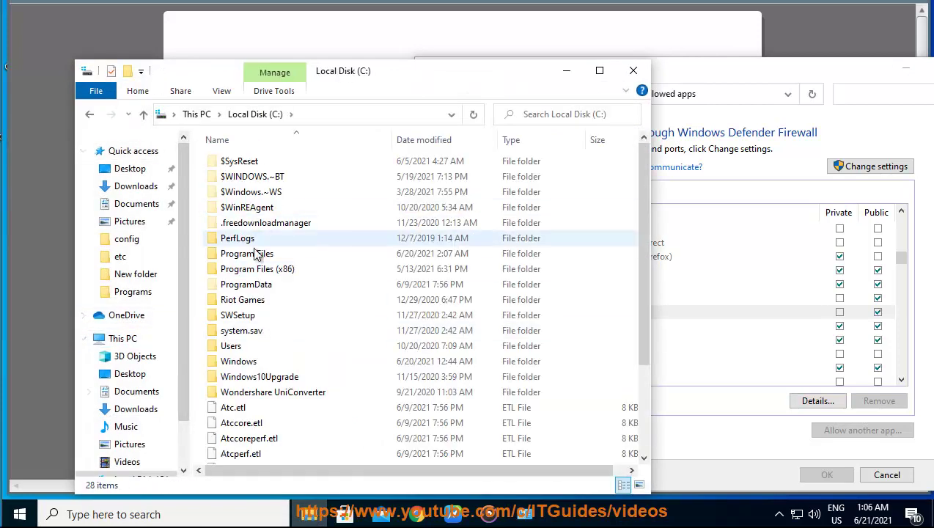
pyautogui.doubleClick(261, 269)
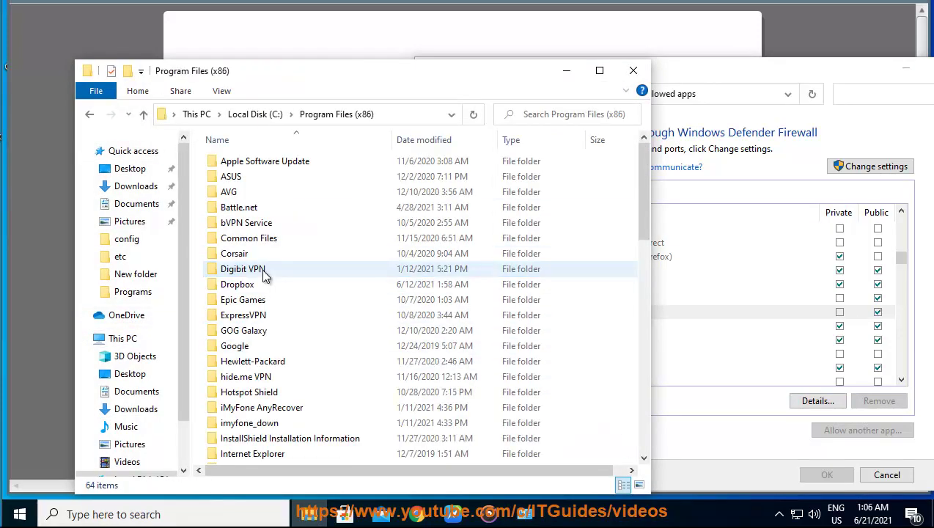
pyautogui.click(245, 350)
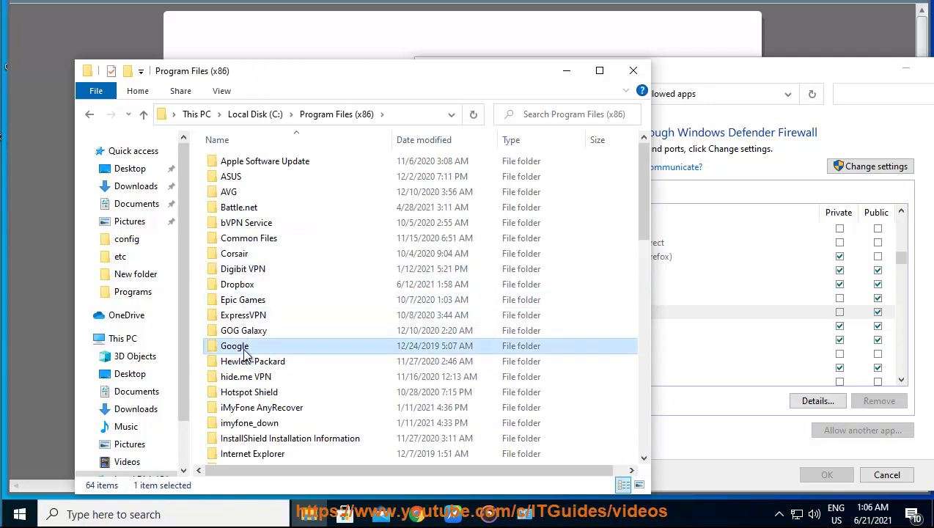
pyautogui.doubleClick(245, 349)
pyautogui.doubleClick(247, 163)
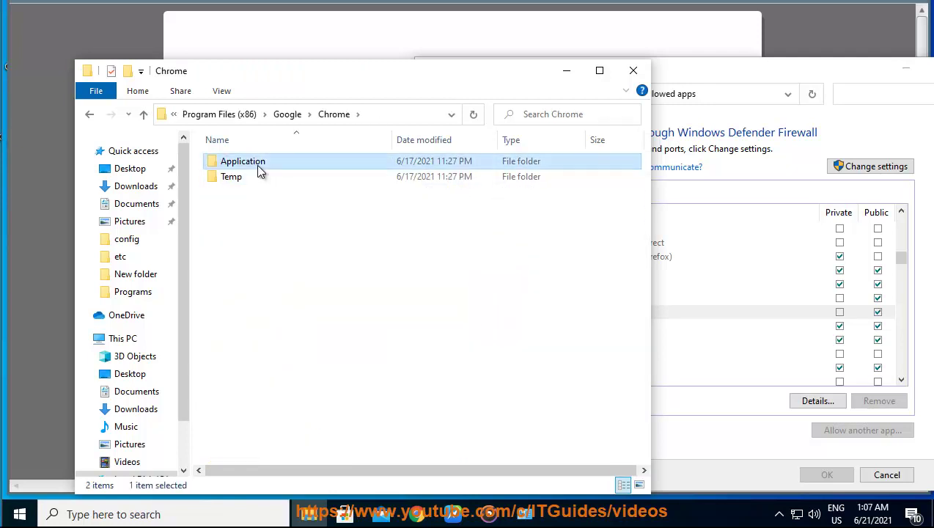
pyautogui.doubleClick(249, 162)
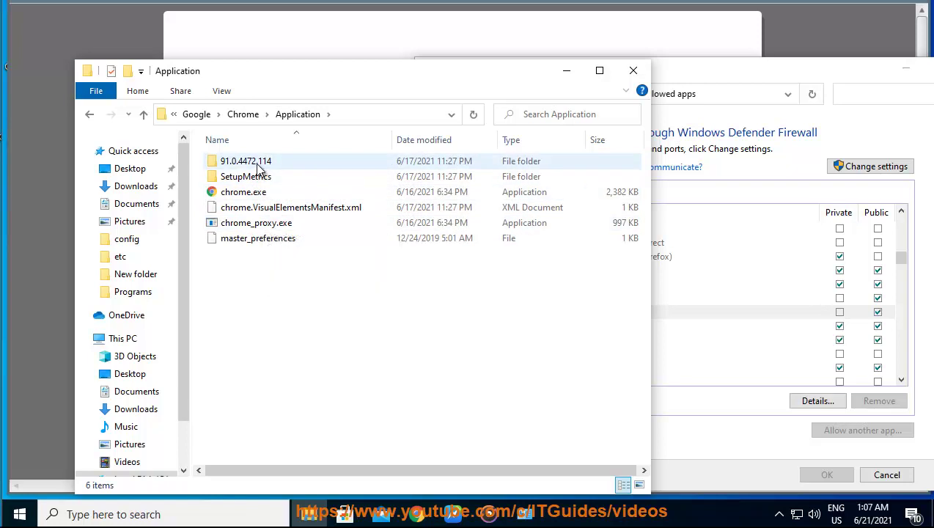
pyautogui.doubleClick(256, 164)
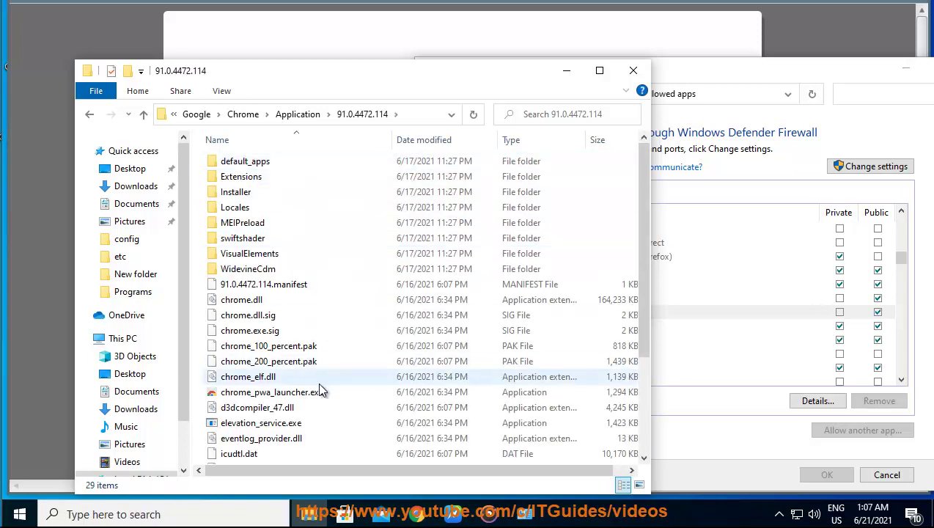
# Clear the firewall window out of the way and look through the Chrome version folder for the update executable
pyautogui.scroll(-2, 320, 391)
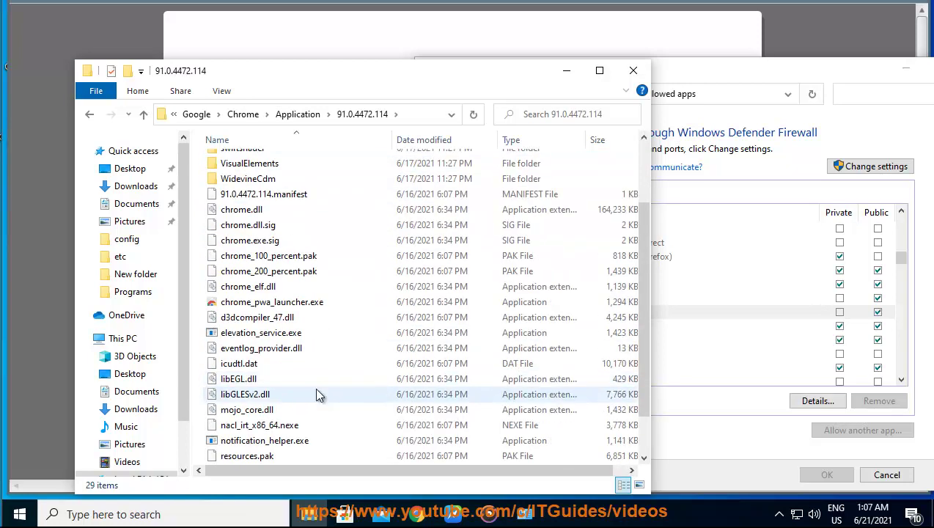
pyautogui.click(905, 72)
pyautogui.moveTo(494, 73); pyautogui.dragTo(738, 64)
pyautogui.click(586, 338)
pyautogui.scroll(-1, 554, 351)
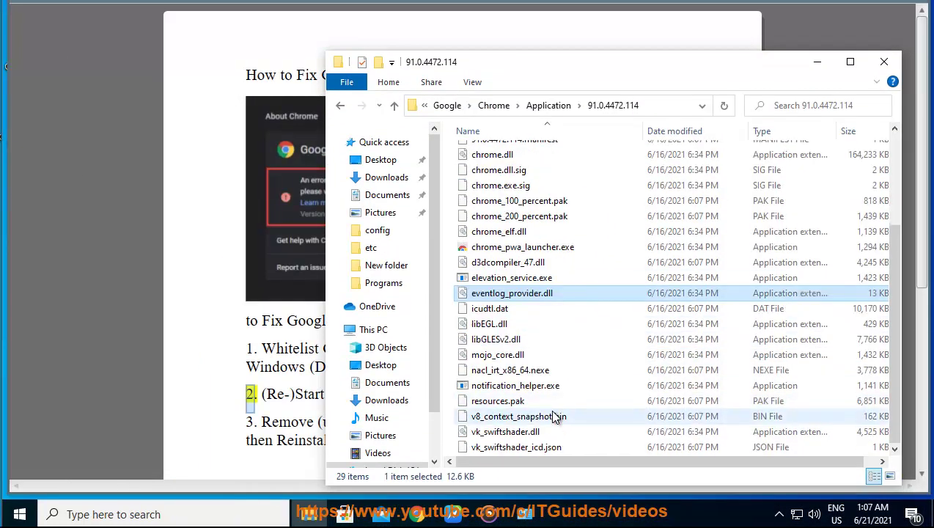
pyautogui.scroll(3, 554, 416)
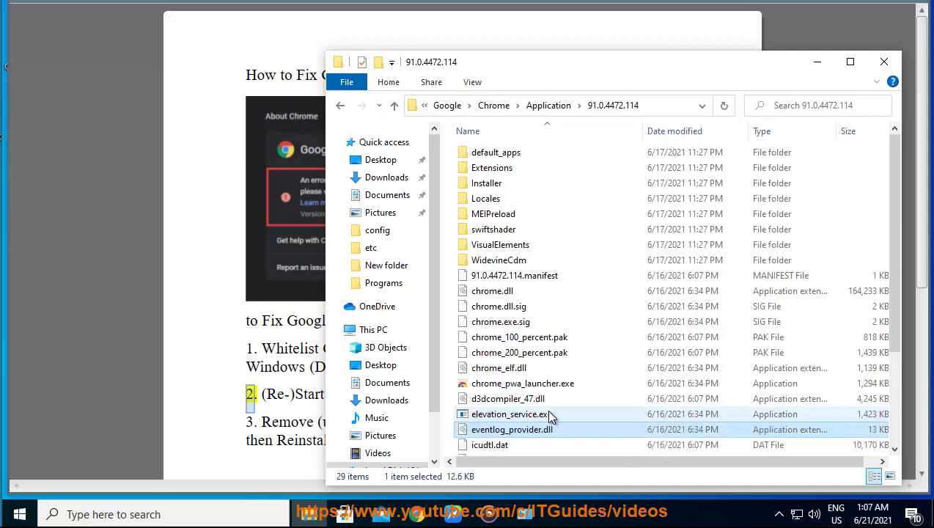
# Check the Installer and default_apps subfolders for the update executable, returning to the version folder after each
pyautogui.doubleClick(514, 186)
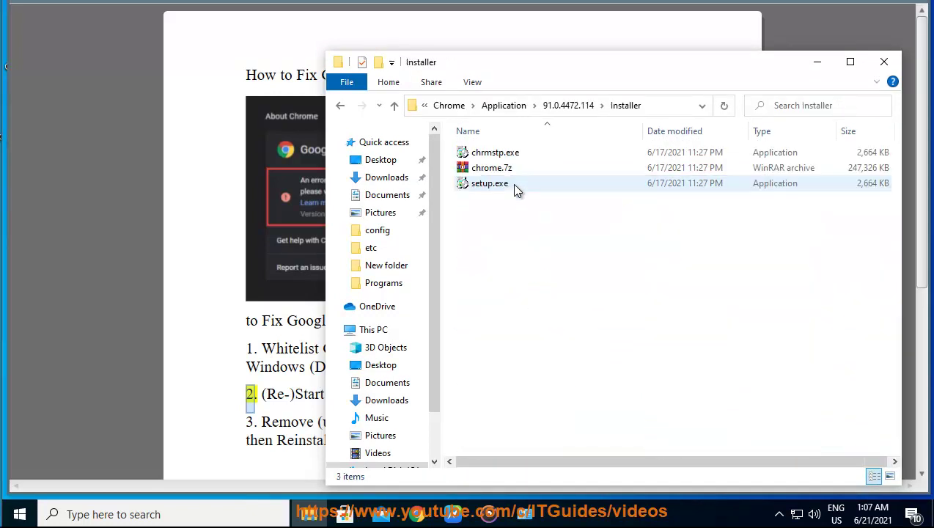
pyautogui.hotkey('alt', 'Left')
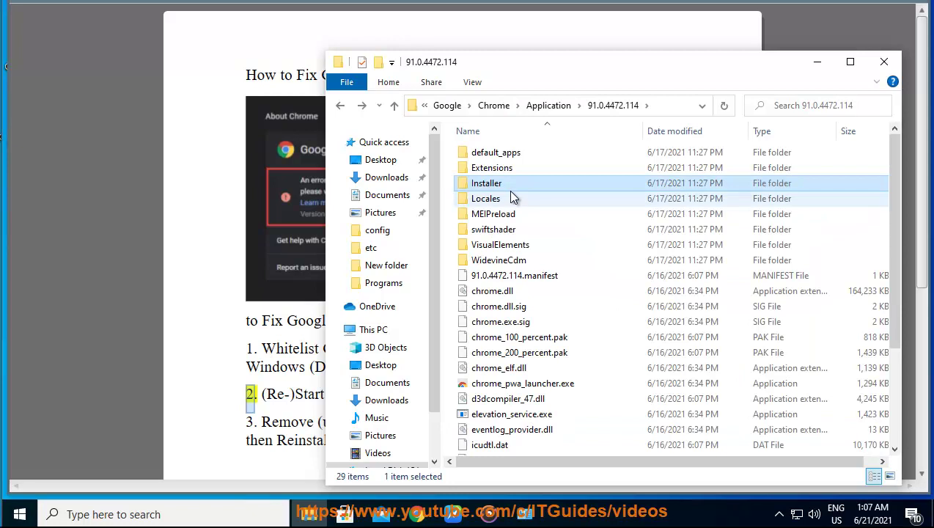
pyautogui.doubleClick(511, 153)
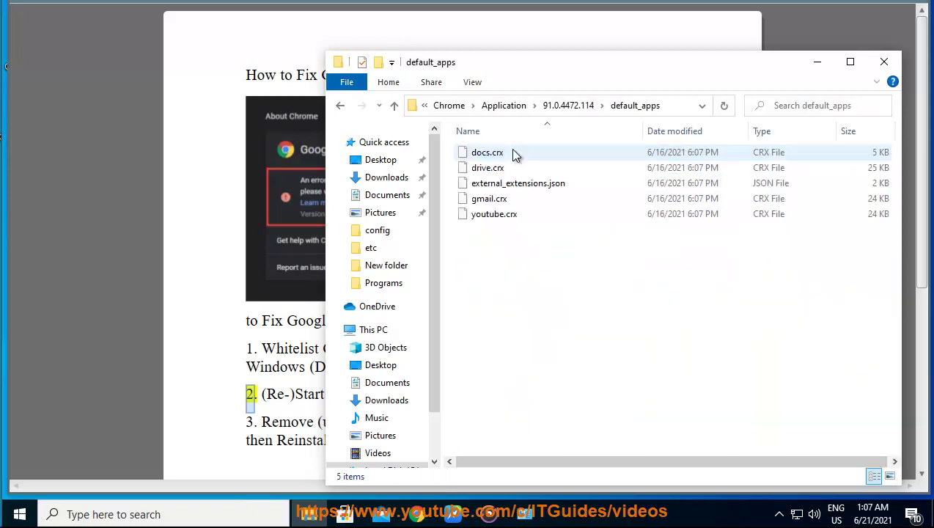
pyautogui.hotkey('alt', 'Left')
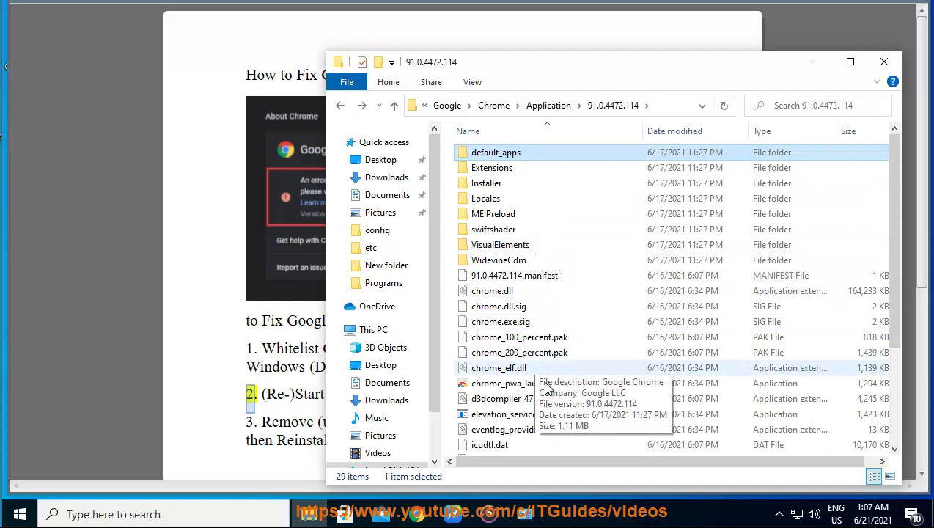
pyautogui.scroll(-2, 524, 393)
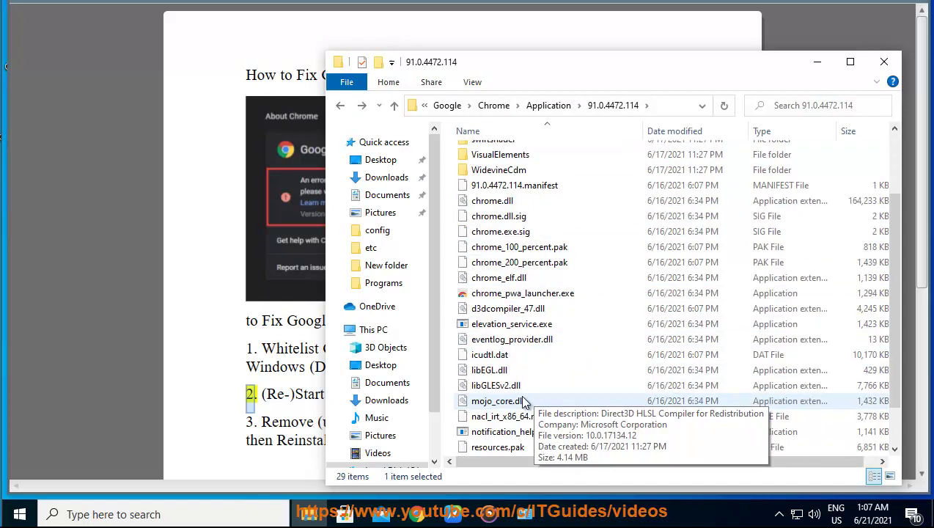
# Copy the word googleupdate from the document's first fix and search This PC for it in File Explorer
pyautogui.click(386, 335)
pyautogui.click(248, 387)
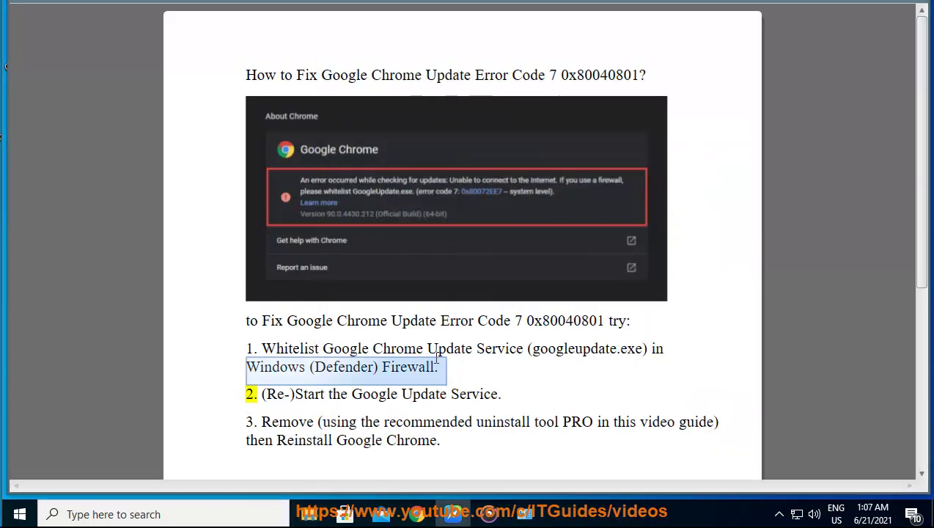
pyautogui.doubleClick(573, 348)
pyautogui.rightClick(579, 353)
pyautogui.click(608, 294)
pyautogui.click(307, 515)
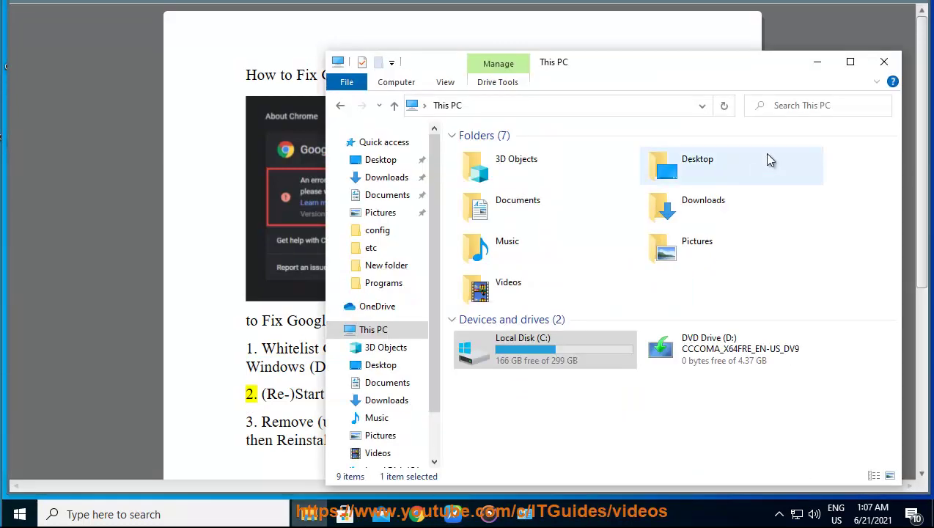
pyautogui.click(792, 107)
pyautogui.rightClick(795, 107)
pyautogui.click(786, 88)
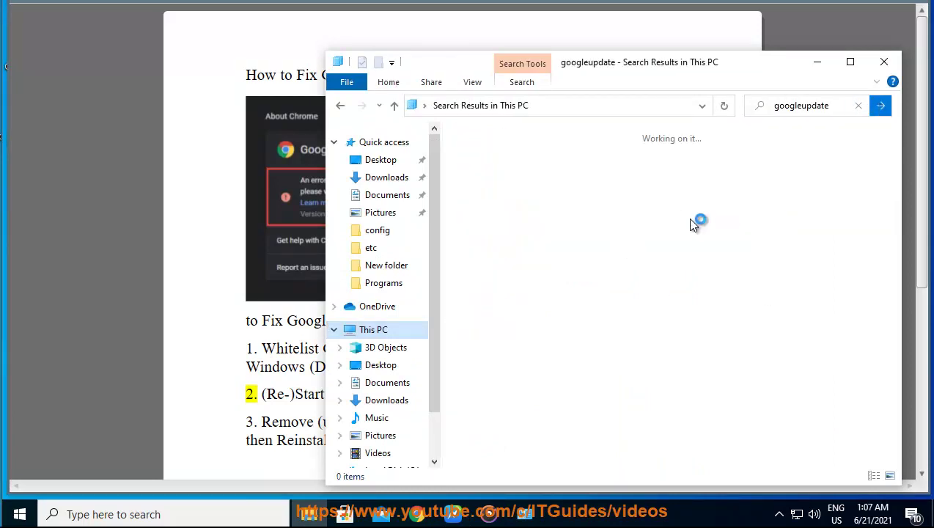
# Return to the firewall's allowed apps, unlock the settings for changes, and start browsing for another app to allow
pyautogui.click(525, 513)
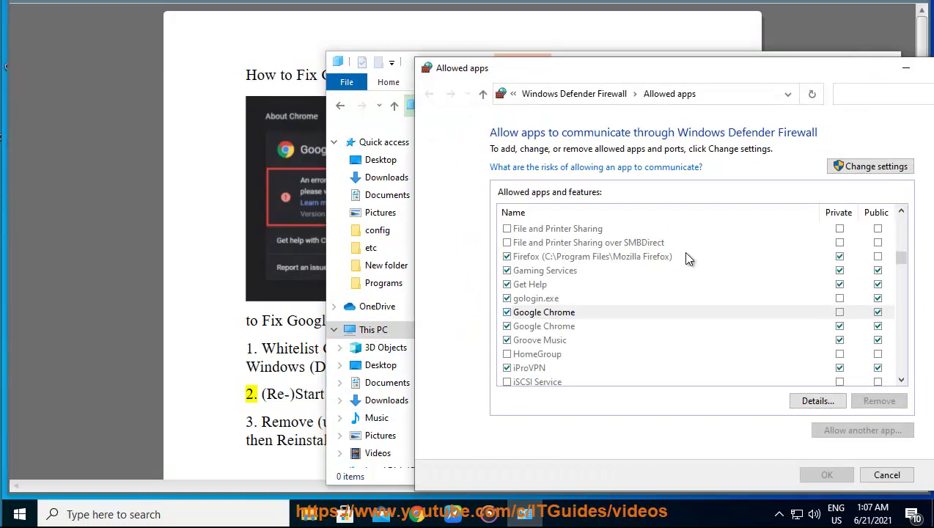
pyautogui.click(868, 167)
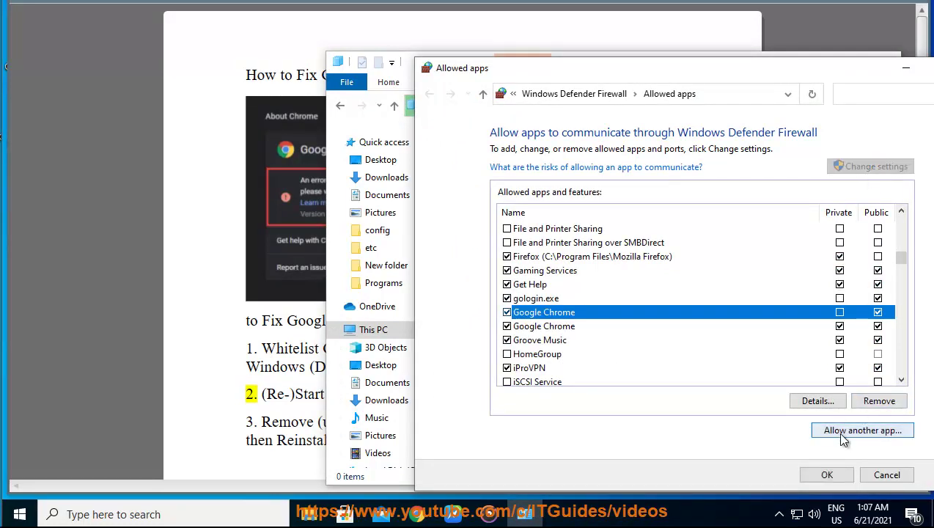
pyautogui.click(850, 430)
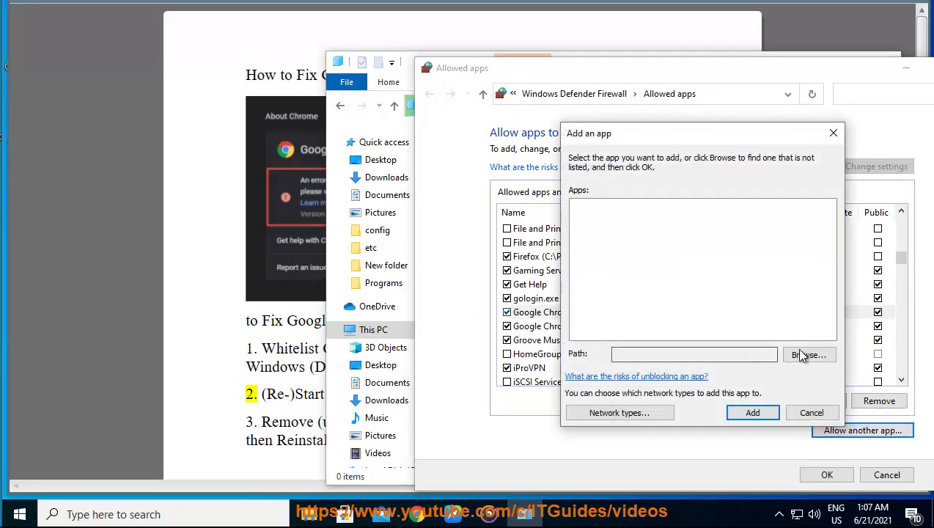
pyautogui.click(817, 362)
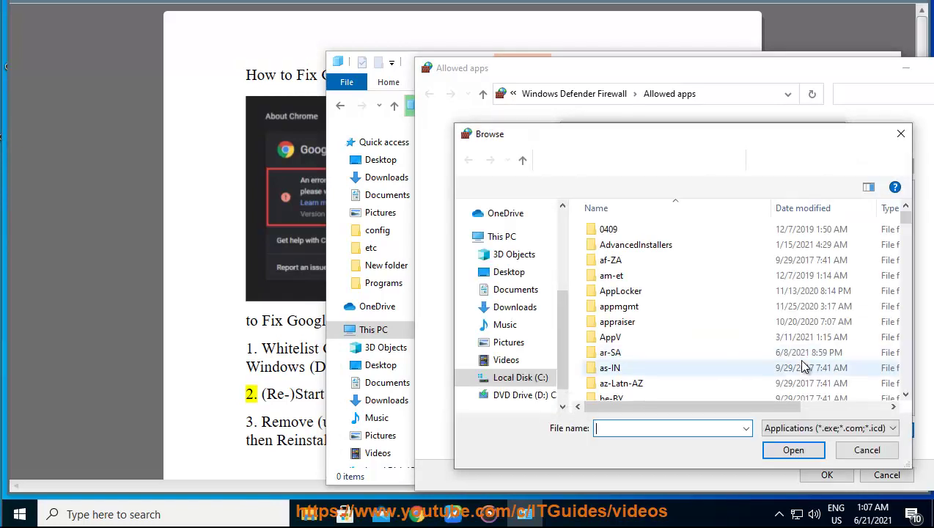
# Browse to C:\Program Files and look through its folders for the Google folder
pyautogui.click(578, 161)
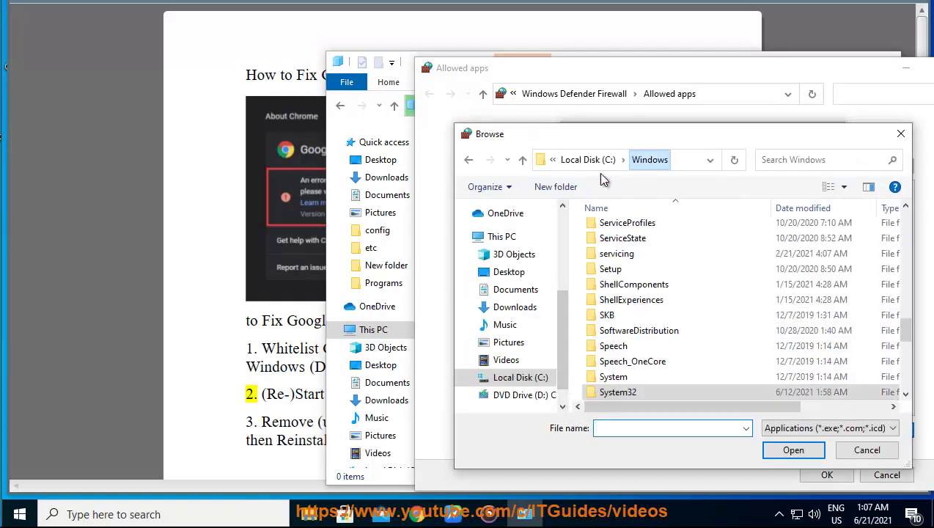
pyautogui.click(584, 160)
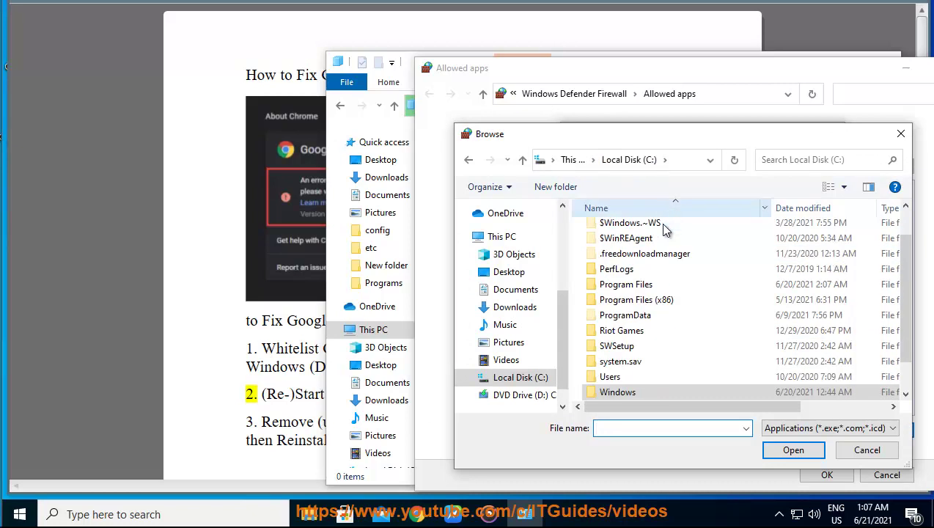
pyautogui.doubleClick(625, 284)
pyautogui.scroll(-5, 645, 293)
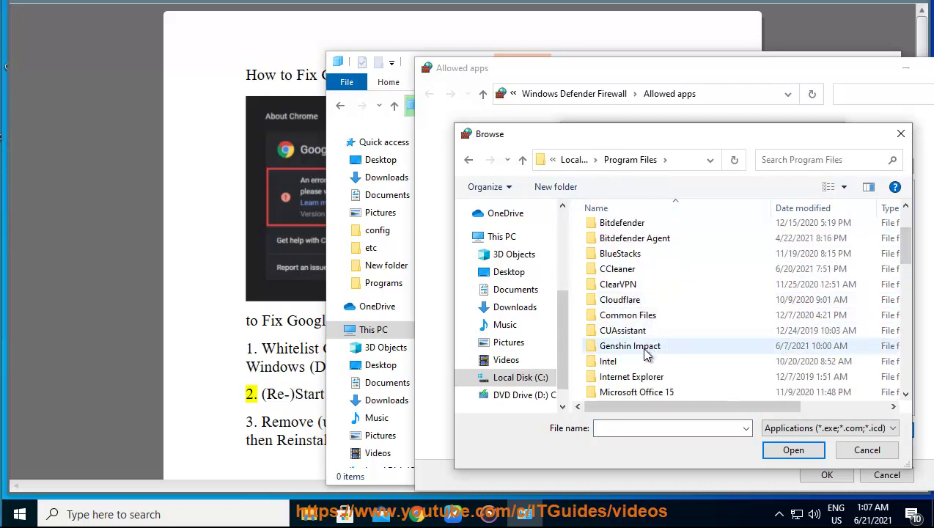
pyautogui.scroll(-9, 638, 375)
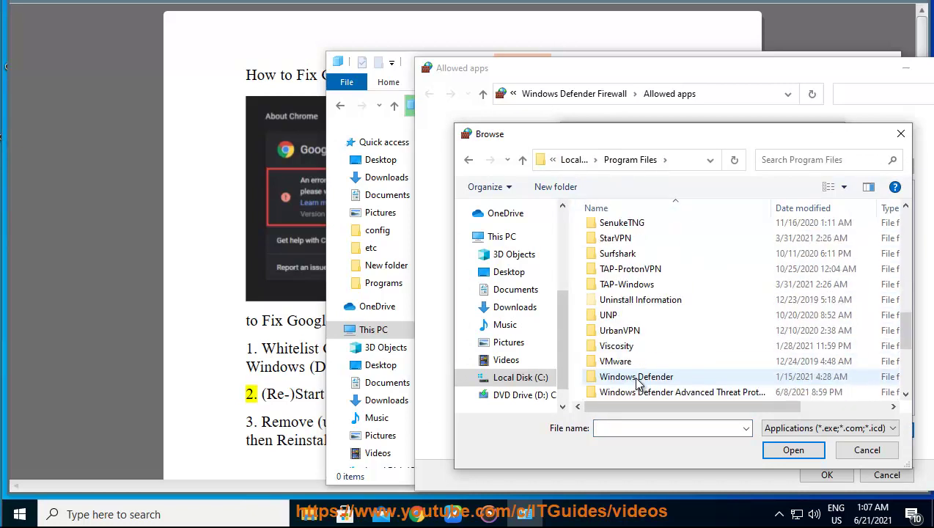
pyautogui.scroll(10, 638, 381)
pyautogui.scroll(-2, 630, 375)
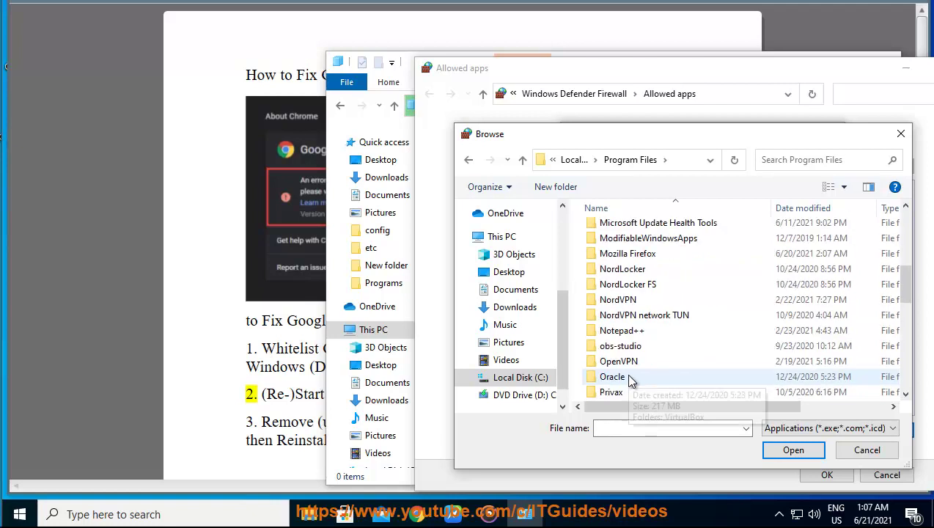
pyautogui.scroll(-2, 636, 373)
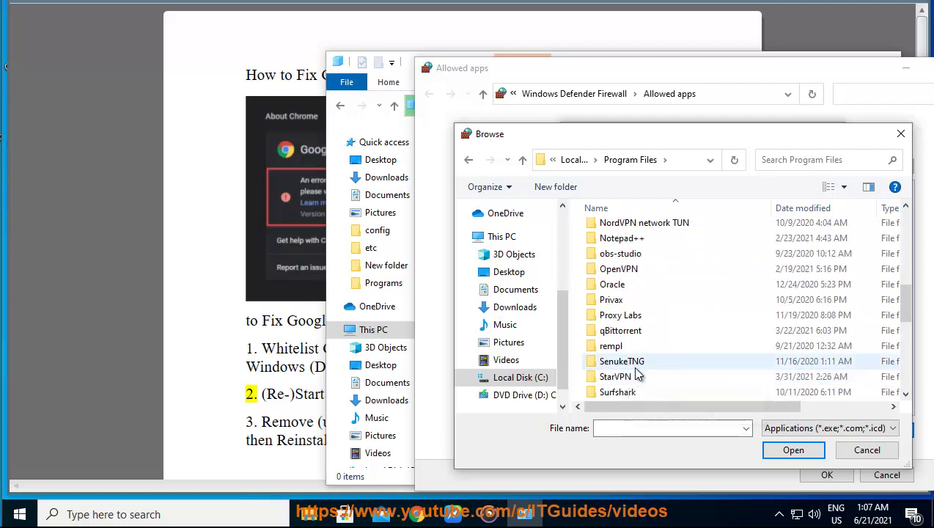
pyautogui.scroll(5, 638, 370)
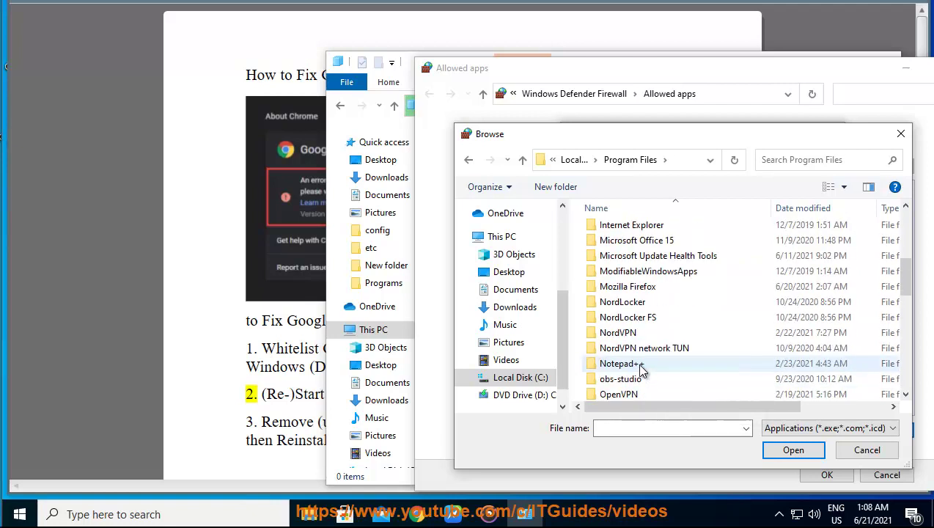
# Browse to C:\Program Files (x86)\Google\Chrome\Application\91.0.4472.114 and examine its contents for the update executable
pyautogui.click(568, 161)
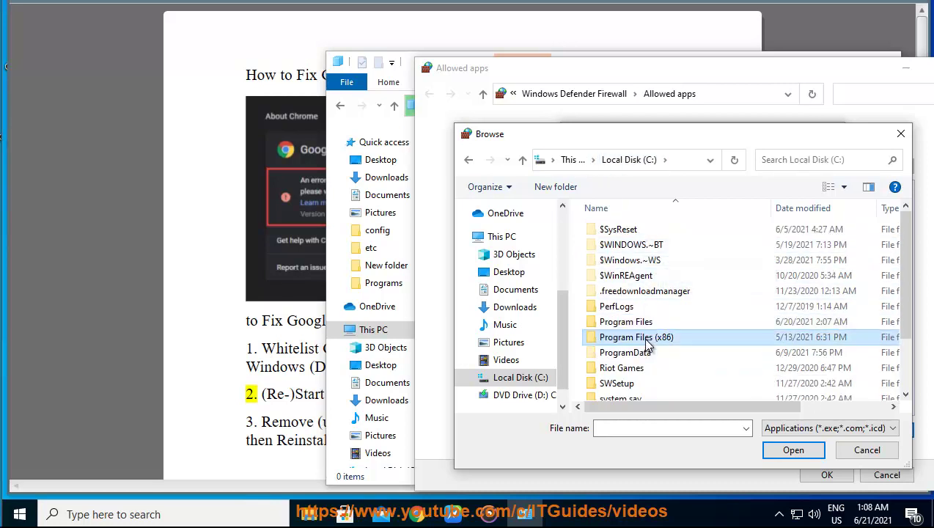
pyautogui.doubleClick(645, 338)
pyautogui.scroll(-2, 652, 321)
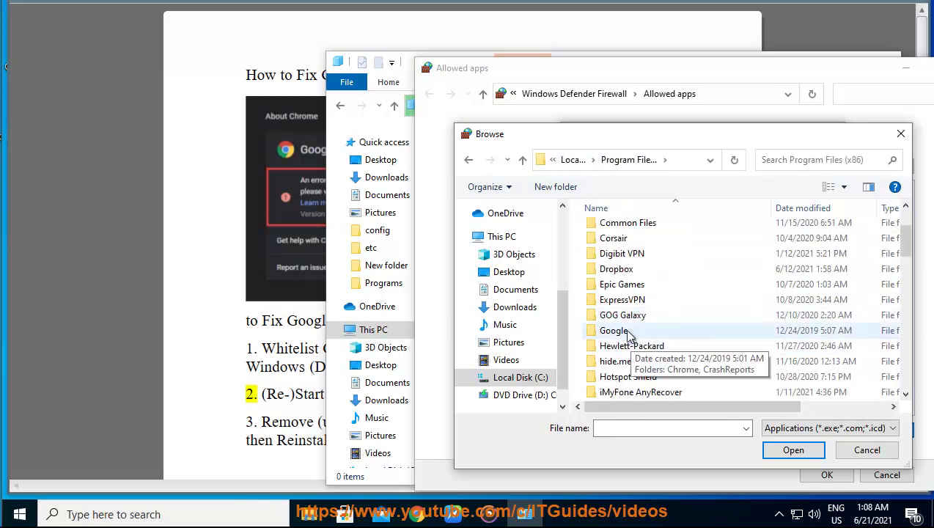
pyautogui.doubleClick(645, 330)
pyautogui.click(630, 231)
pyautogui.doubleClick(630, 231)
pyautogui.doubleClick(635, 231)
pyautogui.doubleClick(635, 244)
pyautogui.hotkey('alt', 'Left')
pyautogui.doubleClick(623, 228)
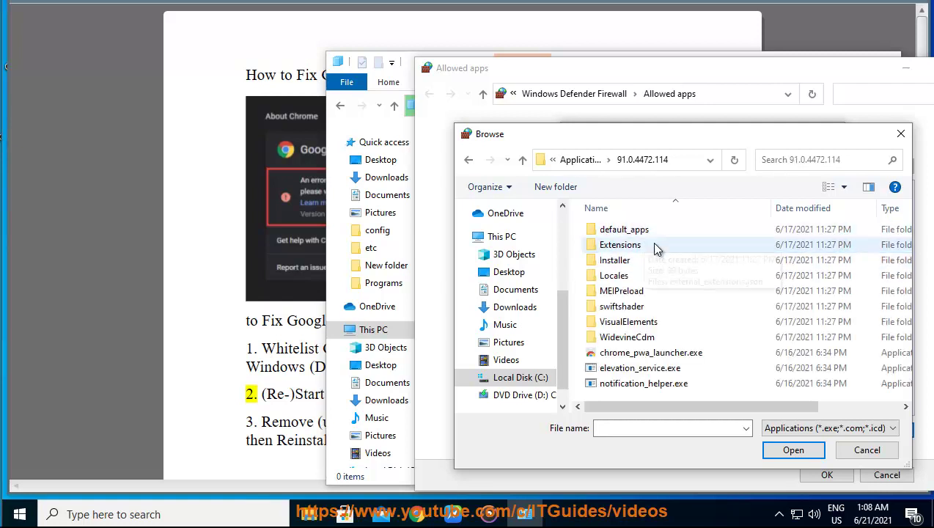
pyautogui.hscroll(3, 670, 384)
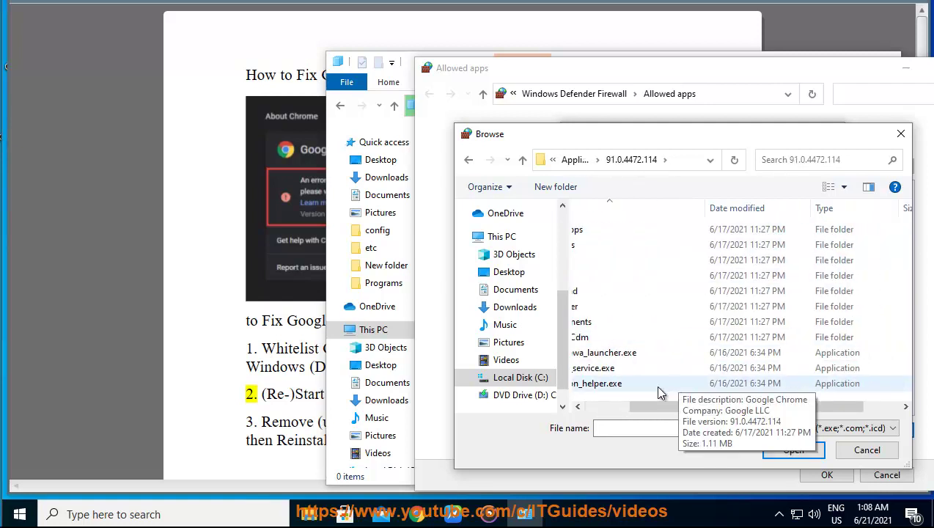
pyautogui.moveTo(659, 409); pyautogui.dragTo(575, 409)
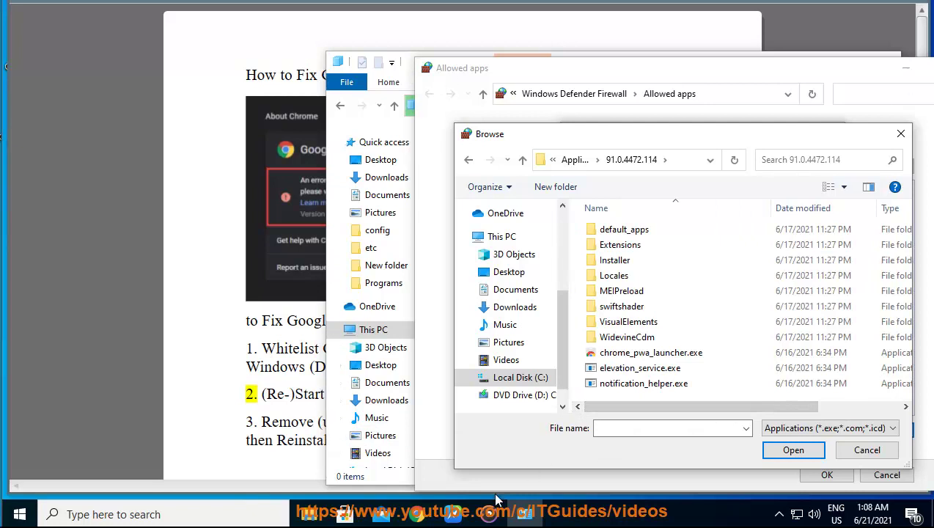
# Switch to the File Explorer search results and copy the location path from the properties of GoogleUpdate.exe in C:\Program Files (x86)\Google\Update
pyautogui.hotkey('alt', 'Tab')
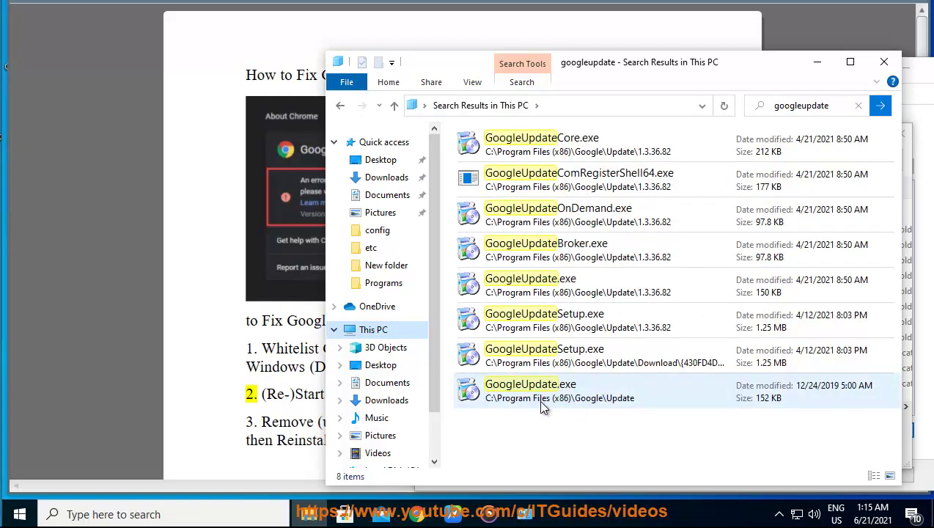
pyautogui.click(538, 405)
pyautogui.rightClick(549, 389)
pyautogui.click(557, 387)
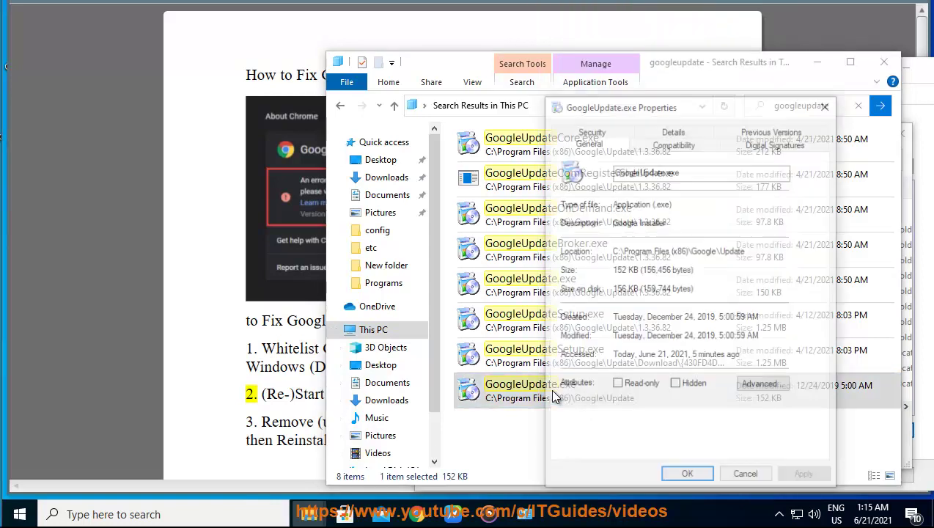
pyautogui.moveTo(746, 251); pyautogui.dragTo(584, 255)
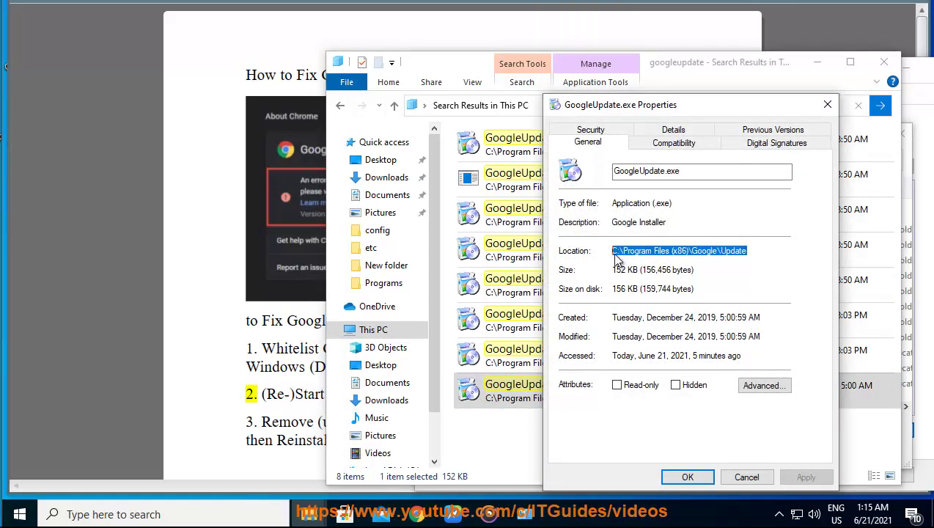
pyautogui.rightClick(620, 257)
pyautogui.click(639, 298)
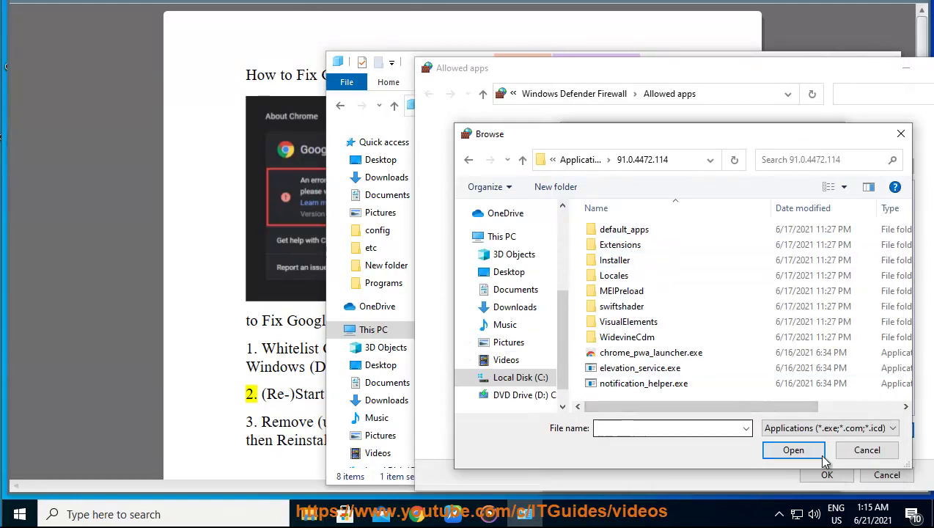
# In the firewall's Browse dialog, go to the copied path, choose GoogleUpdate.exe, and add it to the allowed apps
pyautogui.rightClick(619, 431)
pyautogui.click(636, 291)
pyautogui.click(791, 450)
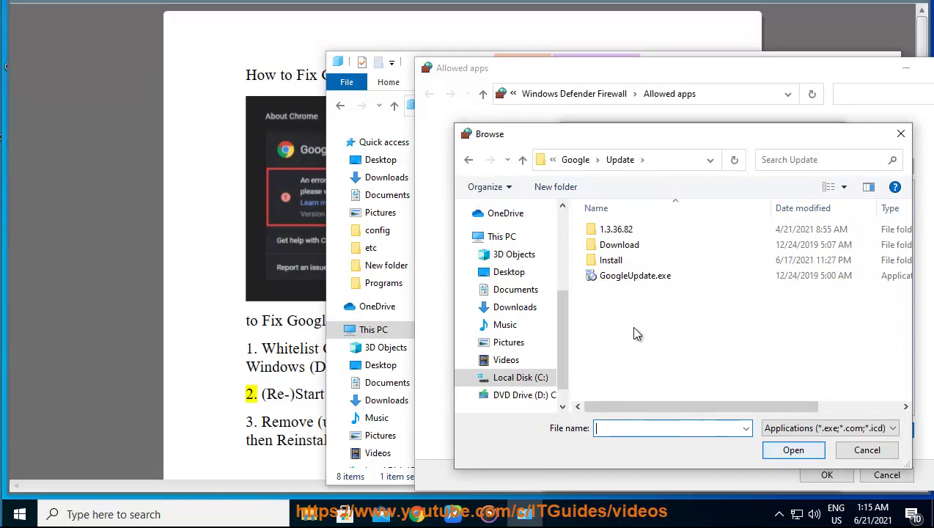
pyautogui.click(619, 276)
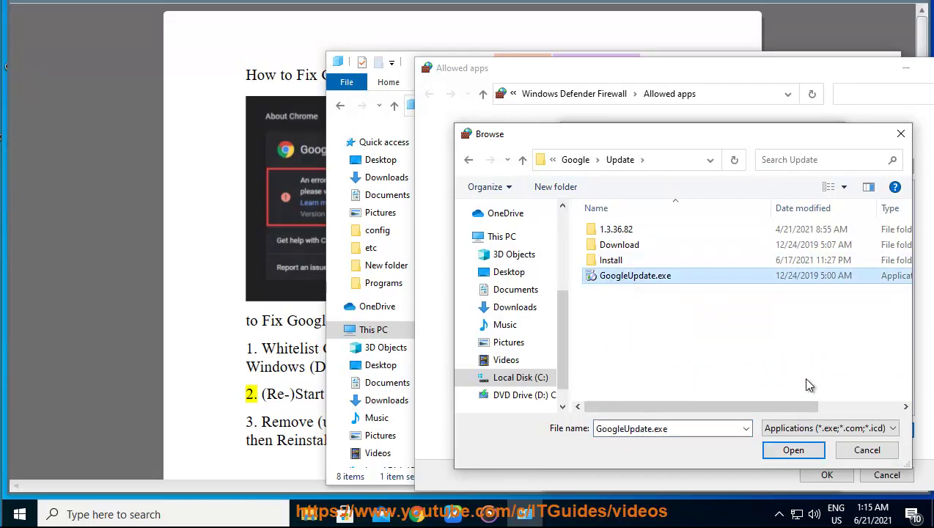
pyautogui.click(791, 450)
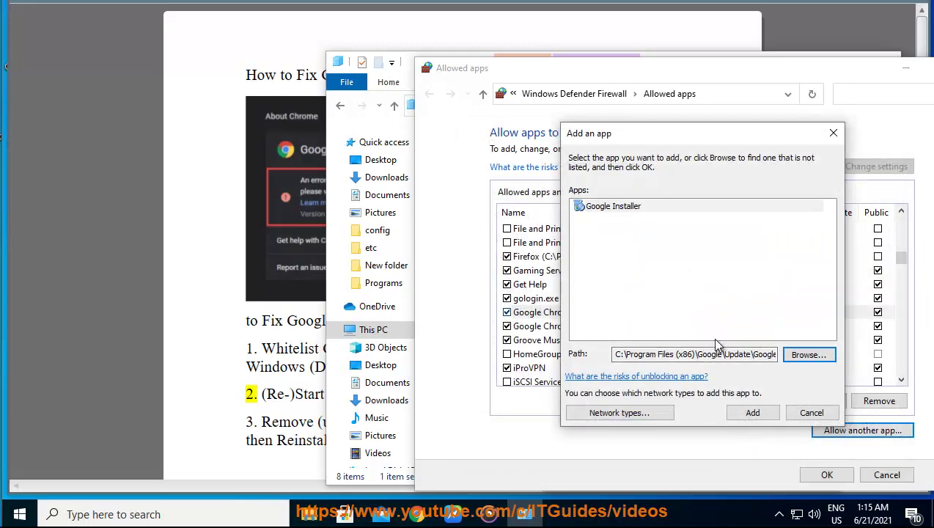
pyautogui.click(751, 411)
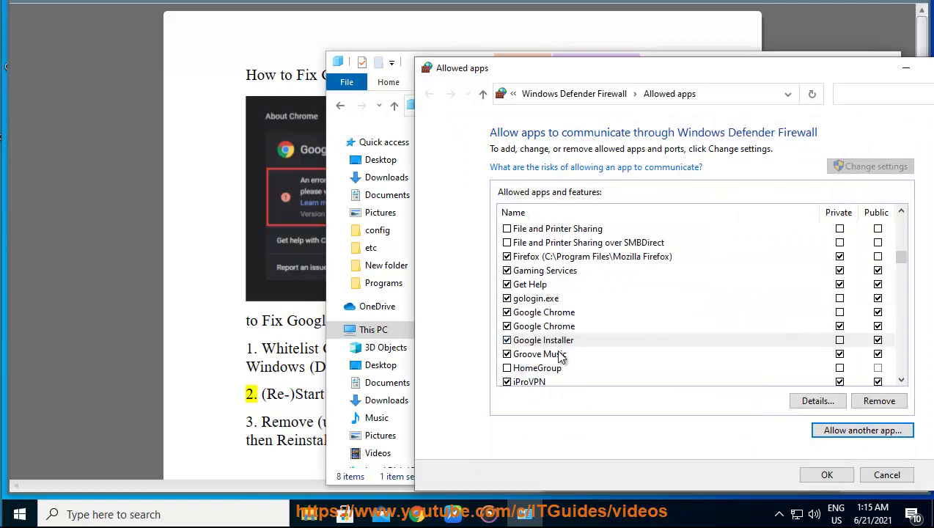
# Review the network types allowed for Google Installer, accept them as they are, and save the firewall's allowed apps
pyautogui.click(816, 401)
pyautogui.click(640, 341)
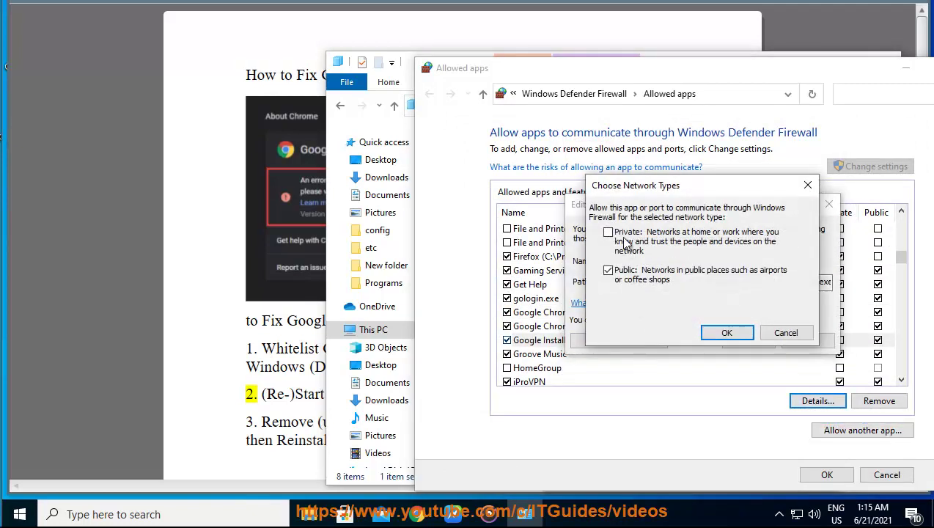
pyautogui.click(713, 333)
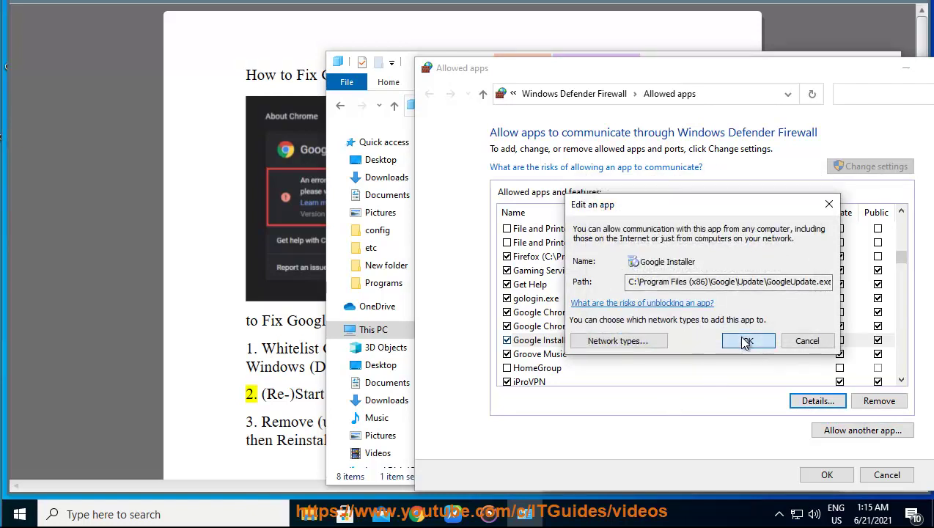
pyautogui.click(746, 341)
pyautogui.click(814, 475)
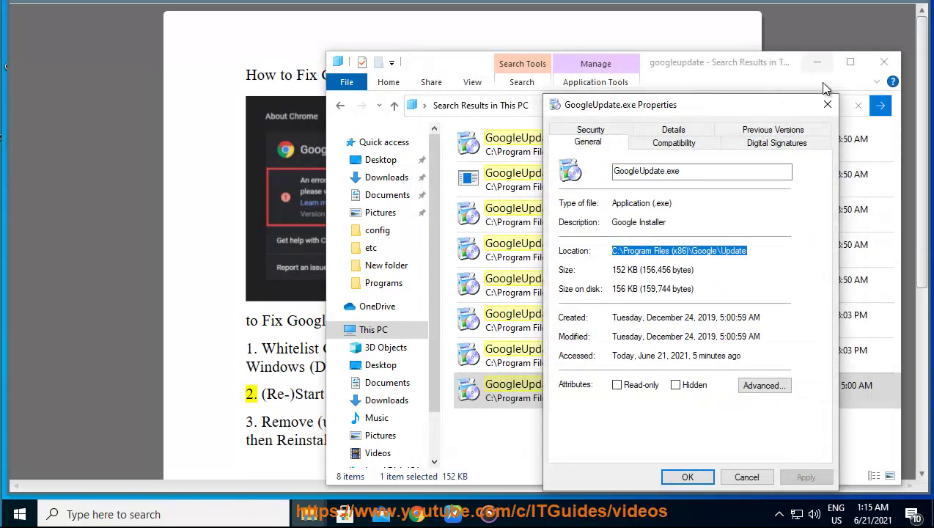
# Close the GoogleUpdate.exe properties and search windows, and check the update status on Google Chrome's About page
pyautogui.click(826, 106)
pyautogui.click(884, 62)
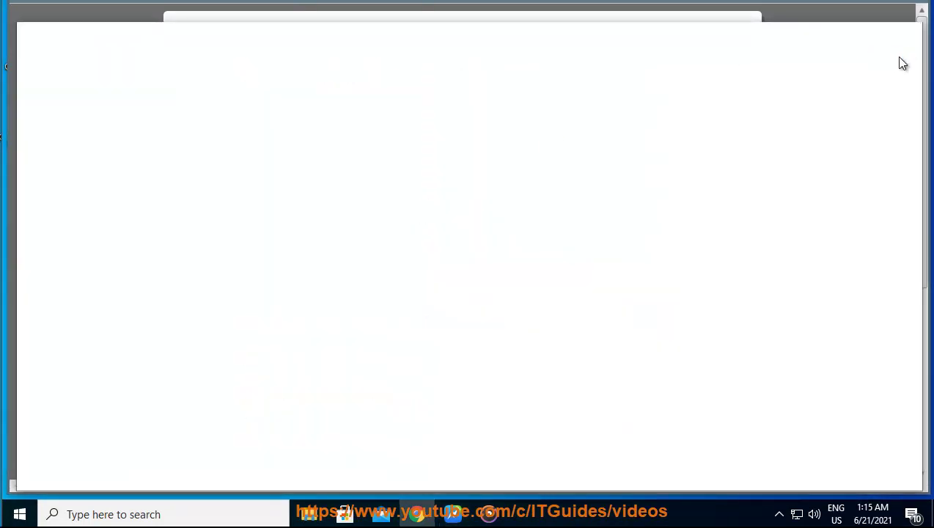
pyautogui.click(906, 68)
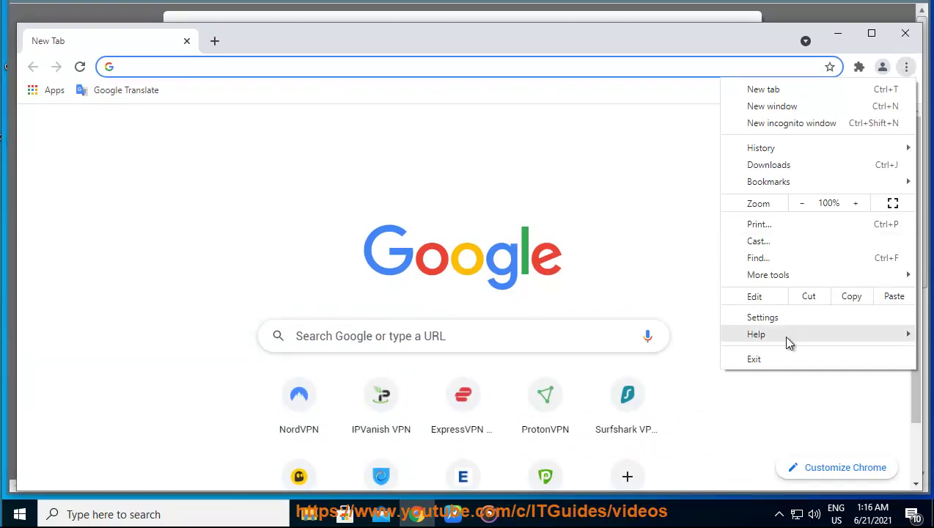
pyautogui.moveTo(782, 334)
pyautogui.click(653, 339)
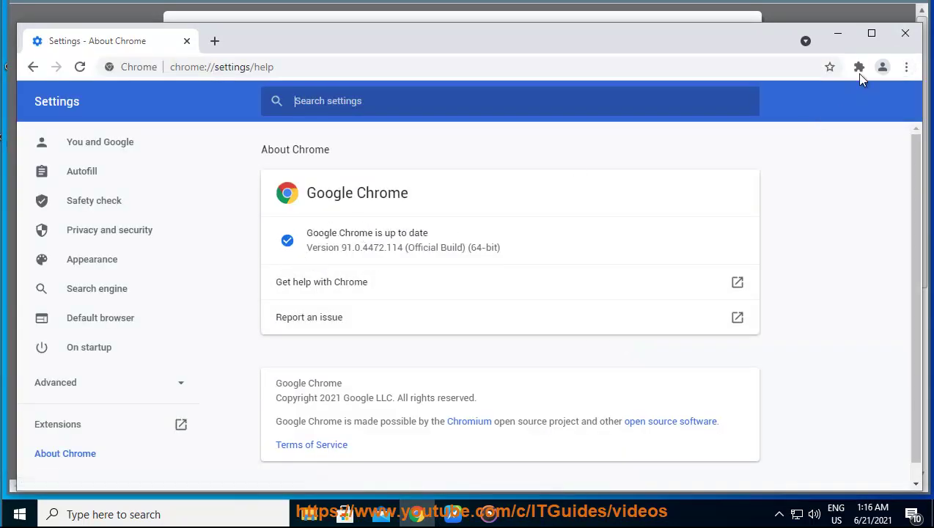
pyautogui.click(904, 37)
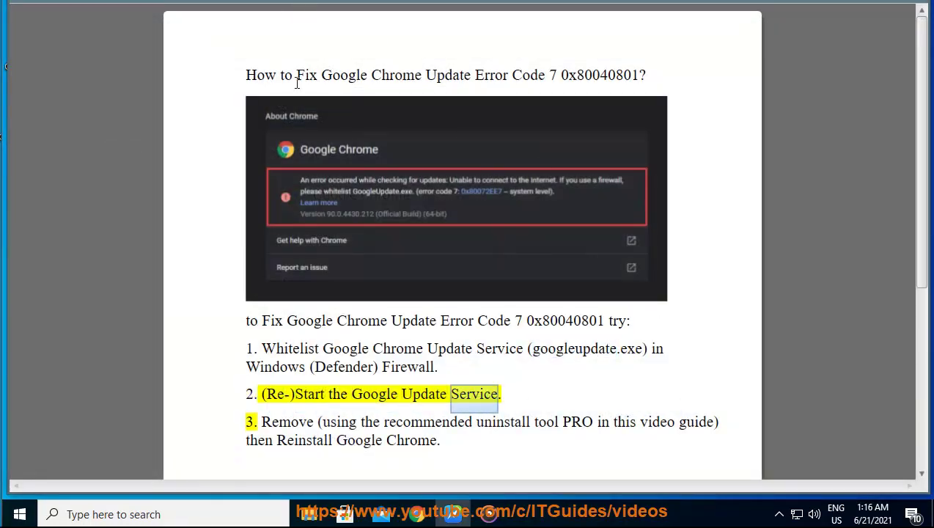
# Search Windows for the Services console and open it
pyautogui.click(184, 514)
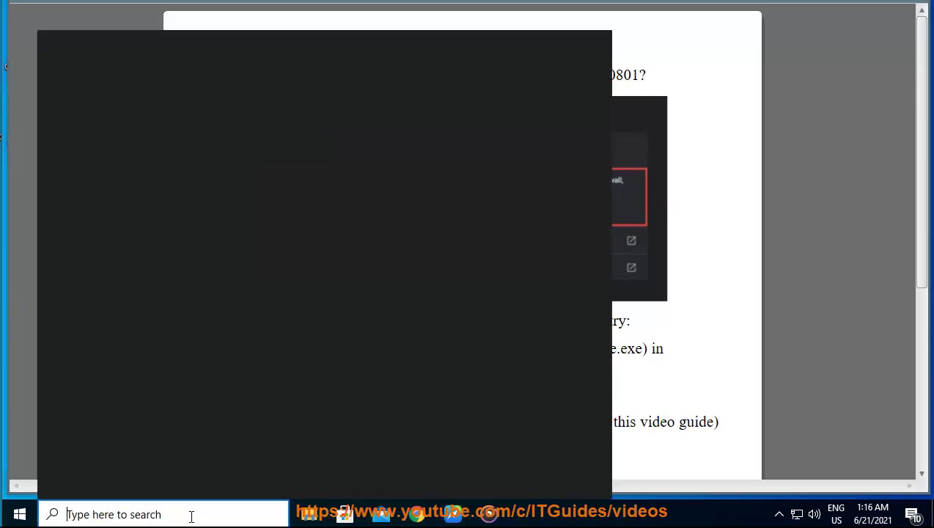
pyautogui.write('SER')
pyautogui.click(136, 110)
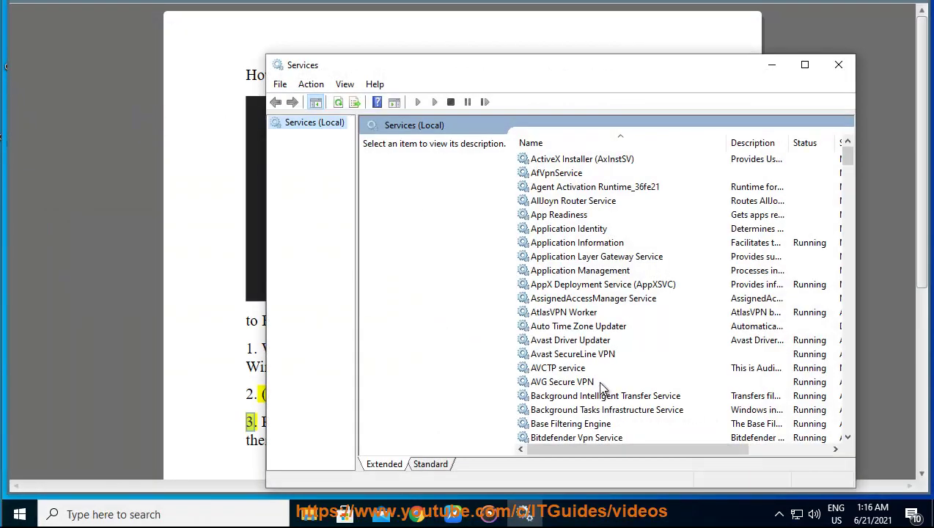
# Find Google Update Service (gupdate) in the services list and start it, dismissing the resulting message
pyautogui.click(579, 382)
pyautogui.press('g')
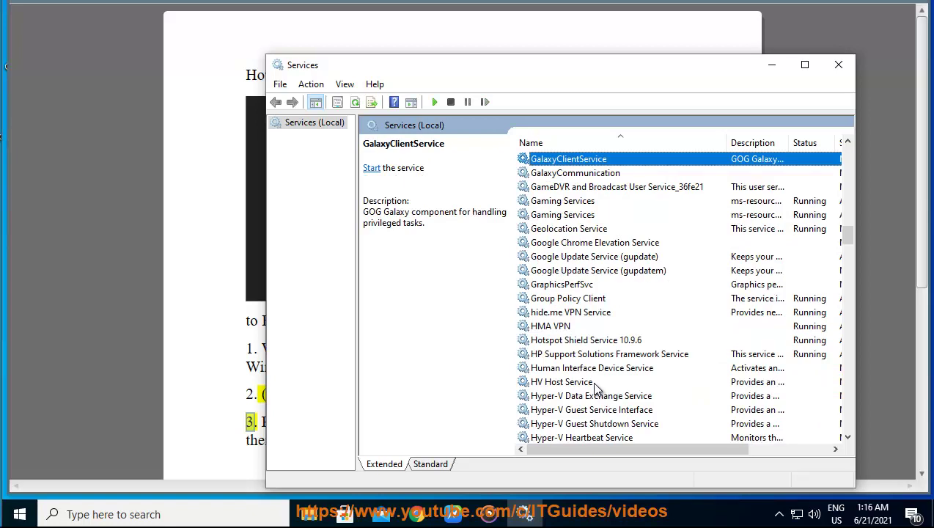
pyautogui.click(564, 258)
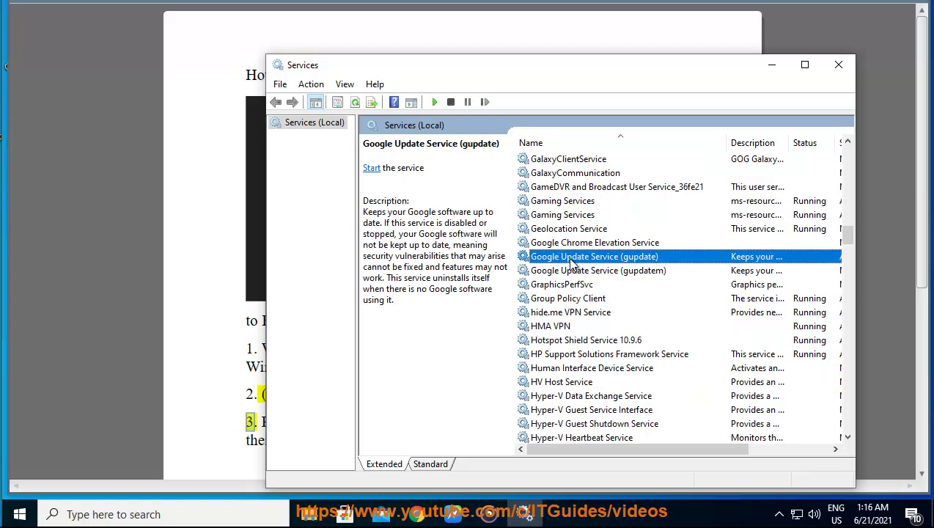
pyautogui.rightClick(636, 261)
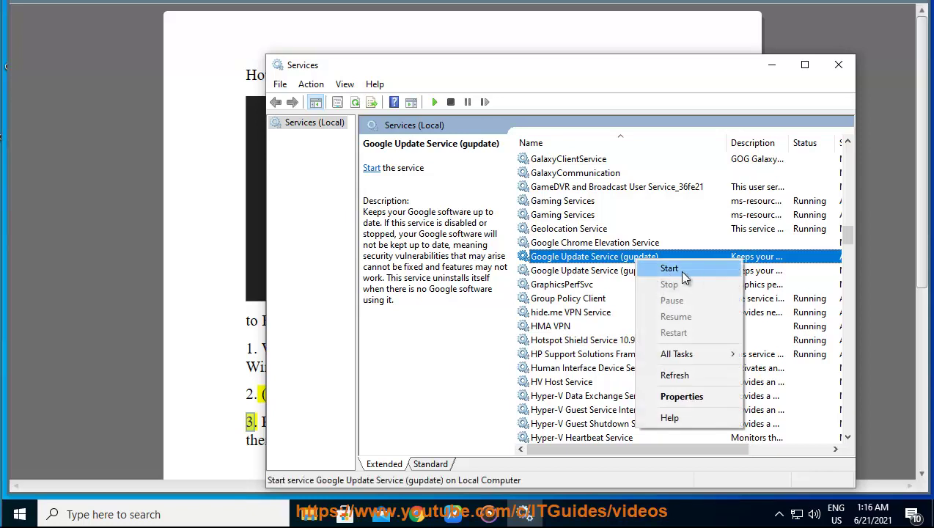
pyautogui.click(682, 269)
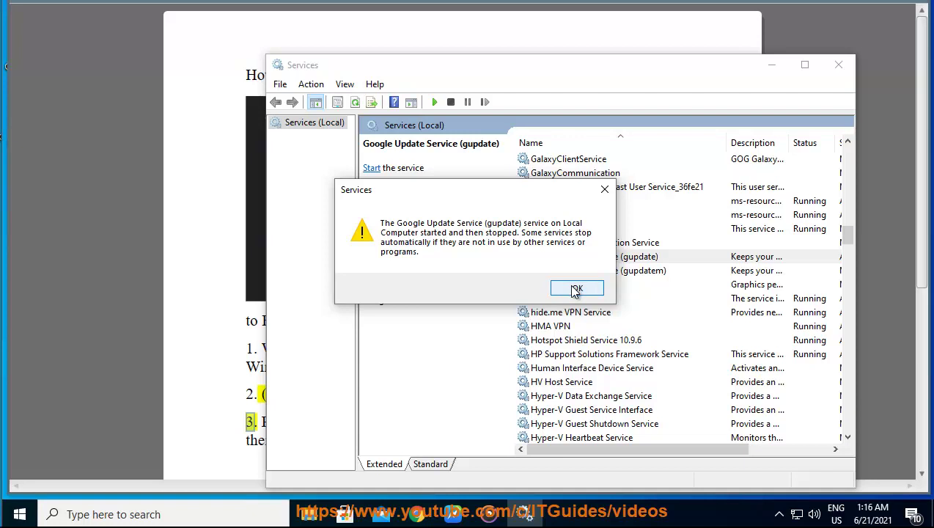
pyautogui.click(576, 290)
# Start Google Update Service (gupdatem) and dismiss the resulting message
pyautogui.click(613, 273)
pyautogui.rightClick(605, 274)
pyautogui.click(619, 281)
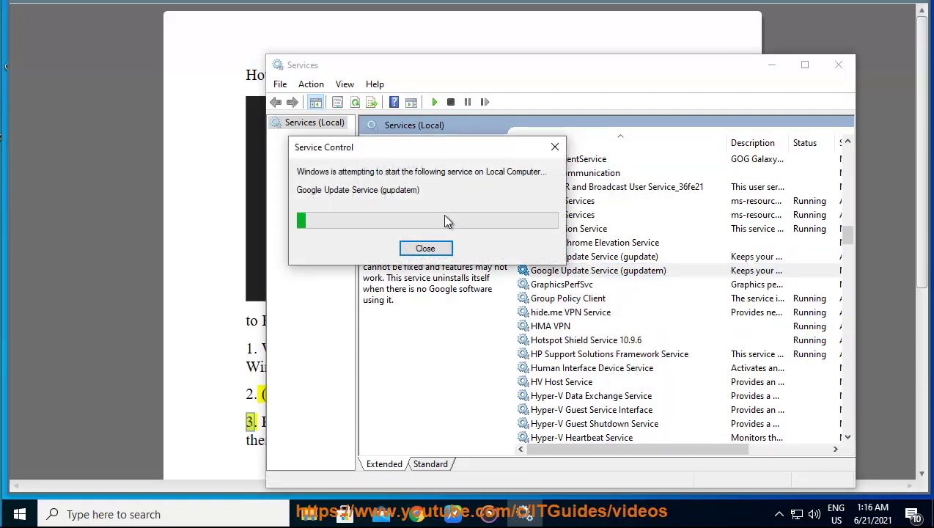
pyautogui.click(570, 290)
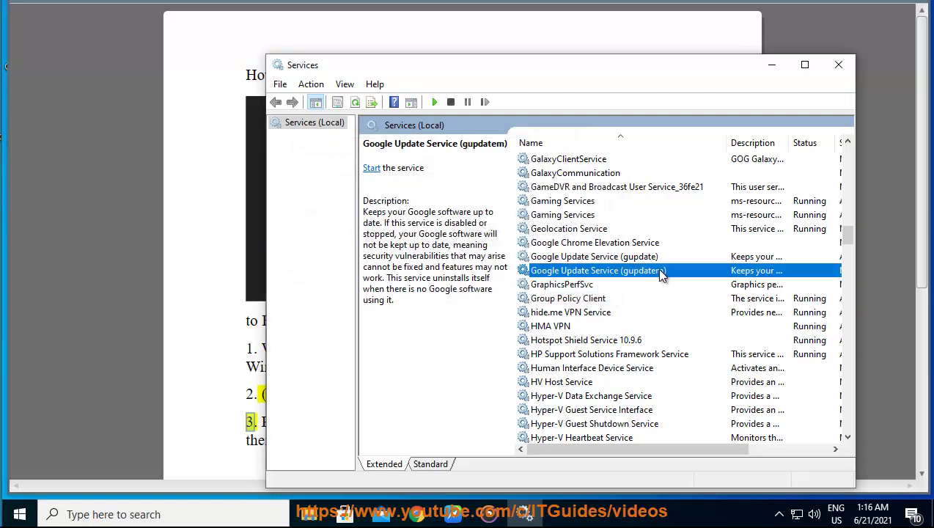